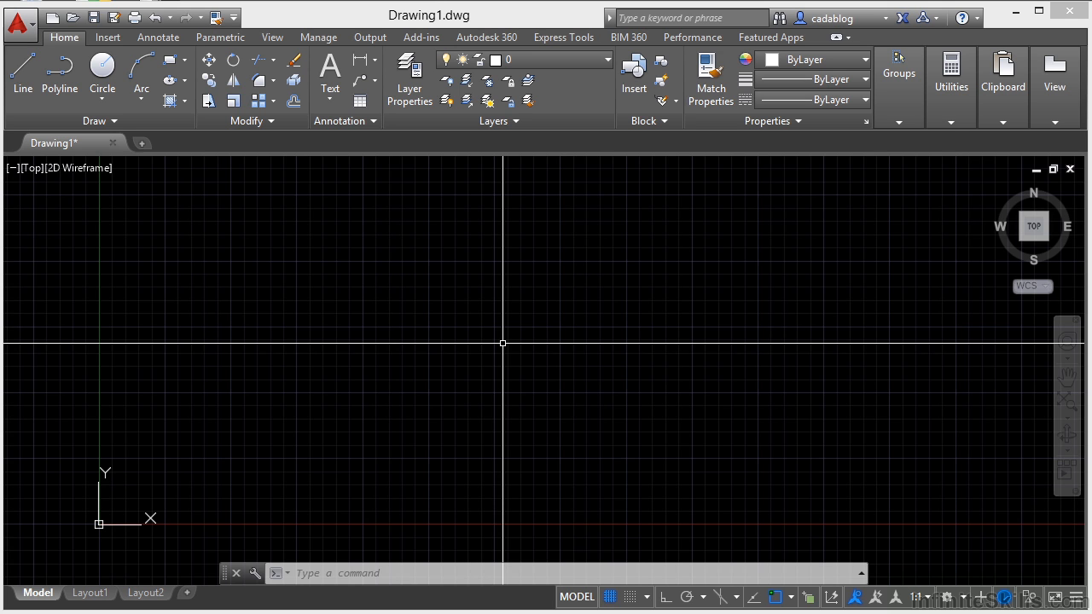
# - Examine the shortcut menu of the empty drawing area with nothing selected, including the recent input list and Action Recorder, and dismiss it
pyautogui.hotkey('ctrl', 'o')
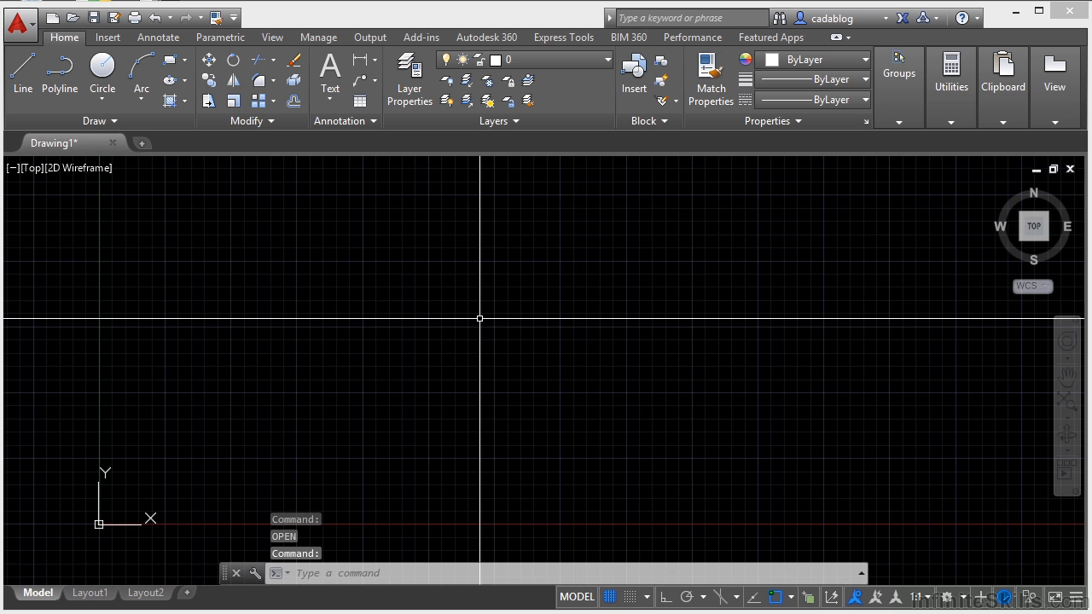
pyautogui.rightClick(479, 318)
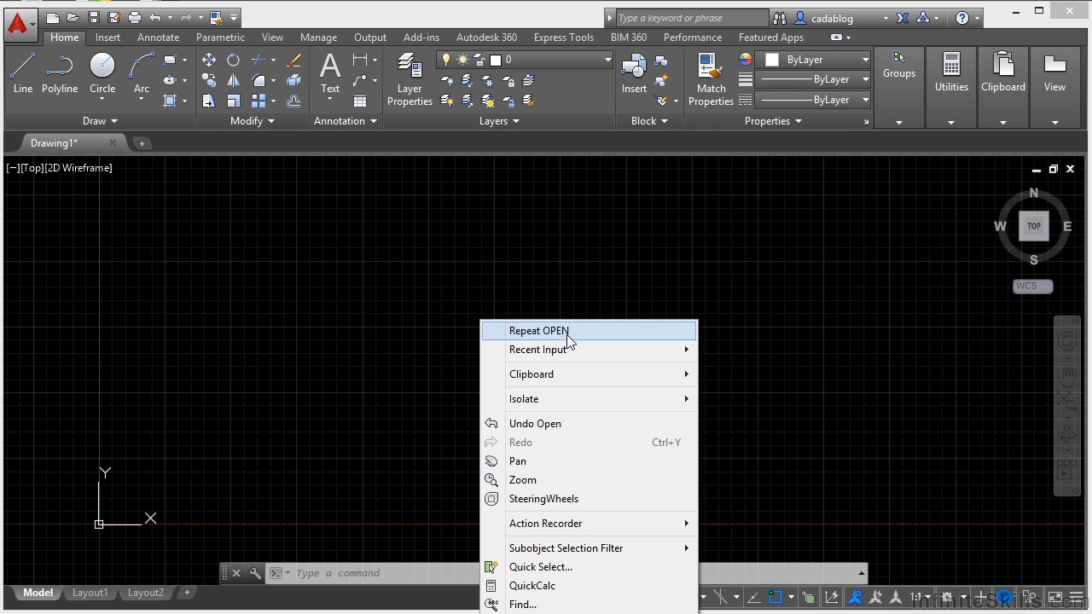
pyautogui.moveTo(607, 356)
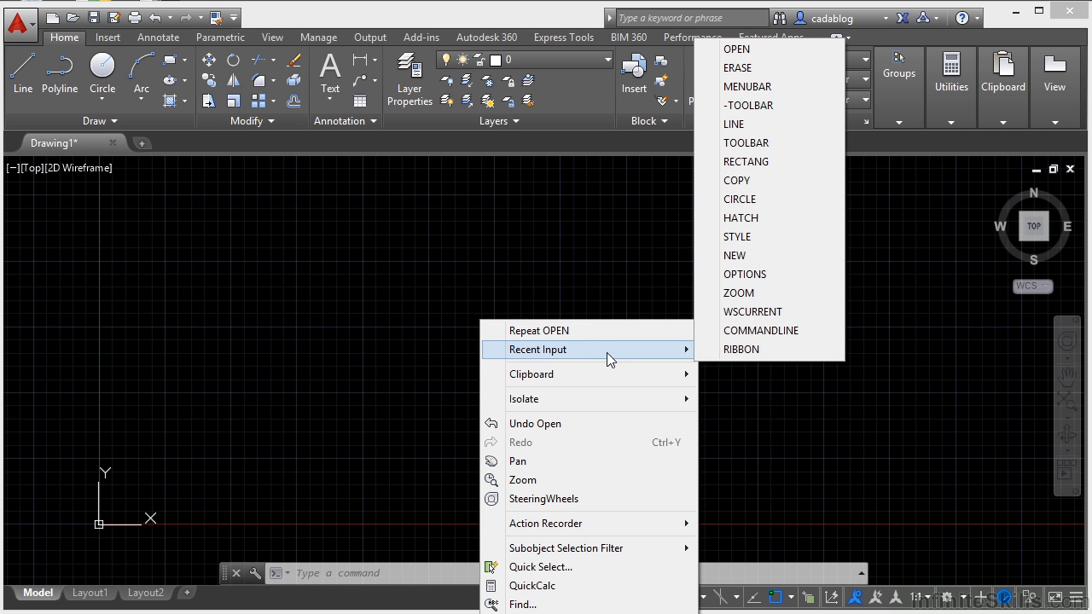
pyautogui.moveTo(650, 380)
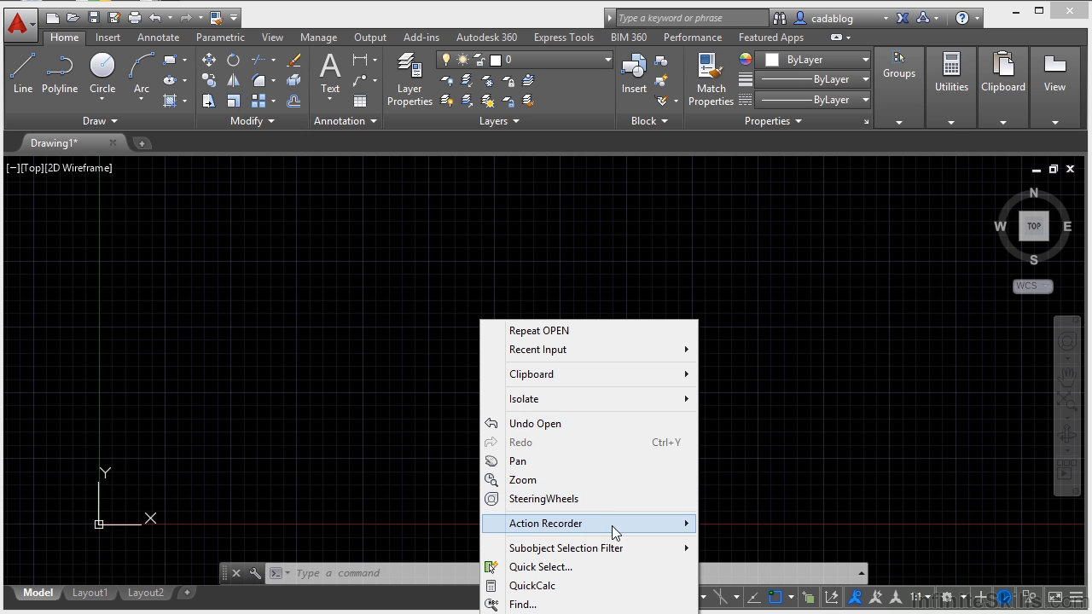
pyautogui.moveTo(618, 528)
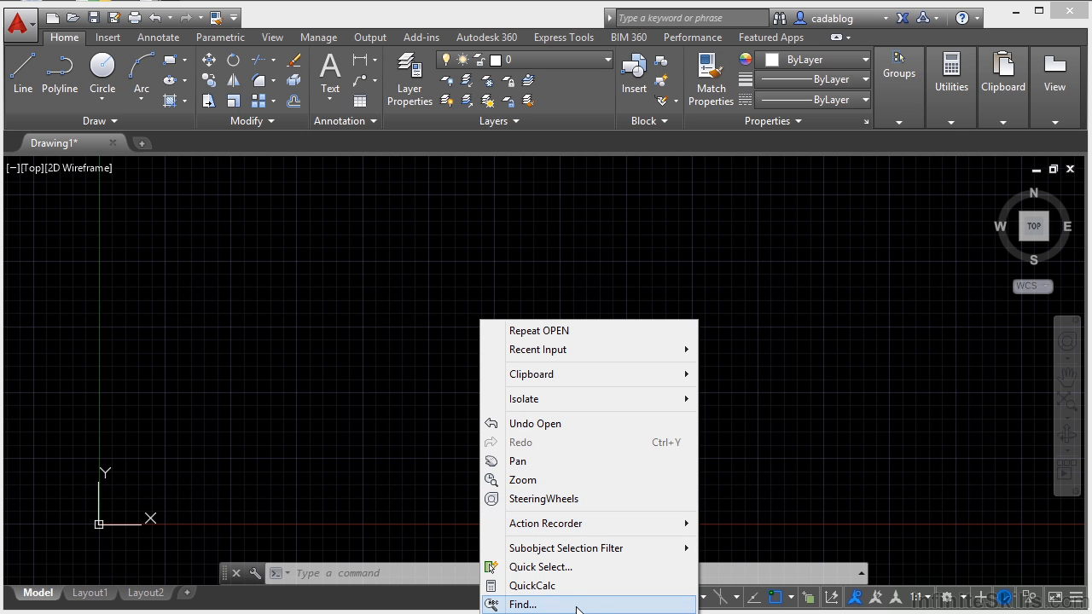
pyautogui.click(741, 381)
pyautogui.press('Escape')
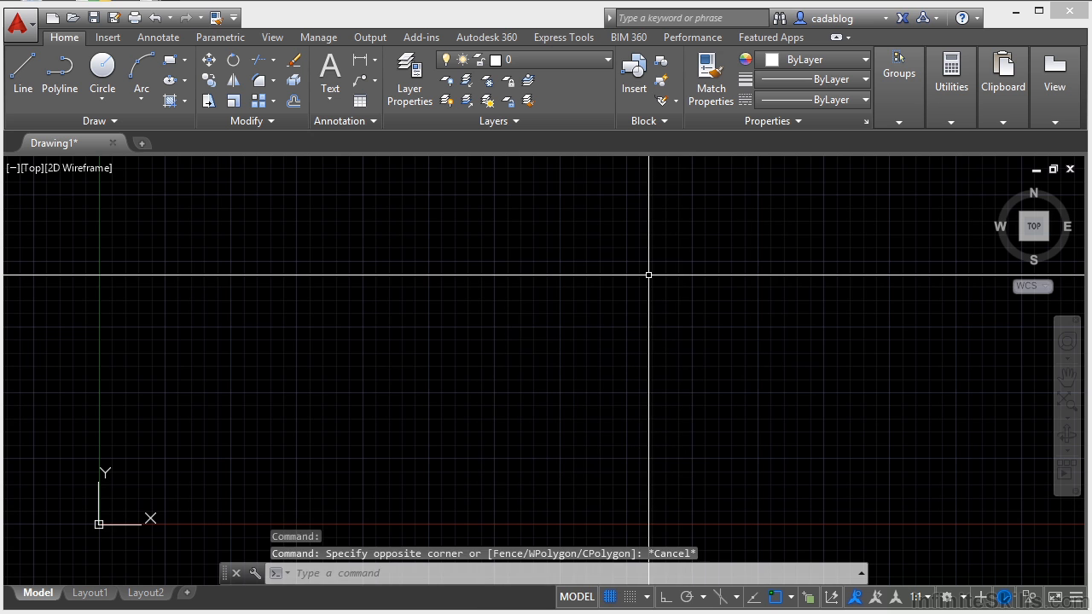
# - Draw a single diagonal line about 3.92 units long, running down and to the left, in the upper middle of the drawing area
pyautogui.write('l')
pyautogui.press('Return')
pyautogui.click(582, 251)
pyautogui.click(490, 299)
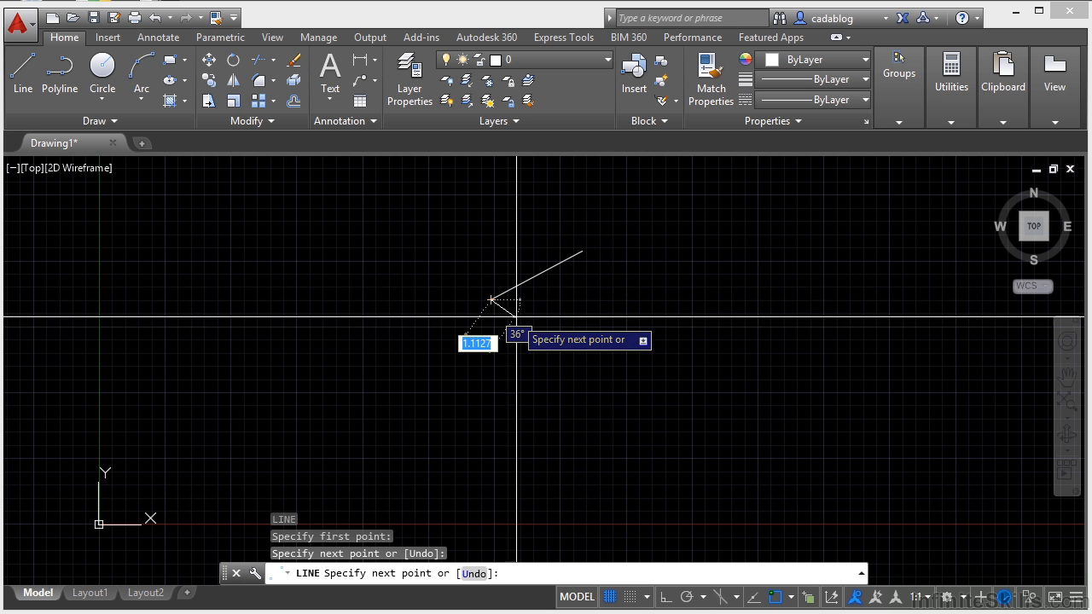
pyautogui.press('Return')
# - Select the diagonal line, examine the shortcut menu's editing, draw order and group options, and clear the selection
pyautogui.click(539, 275)
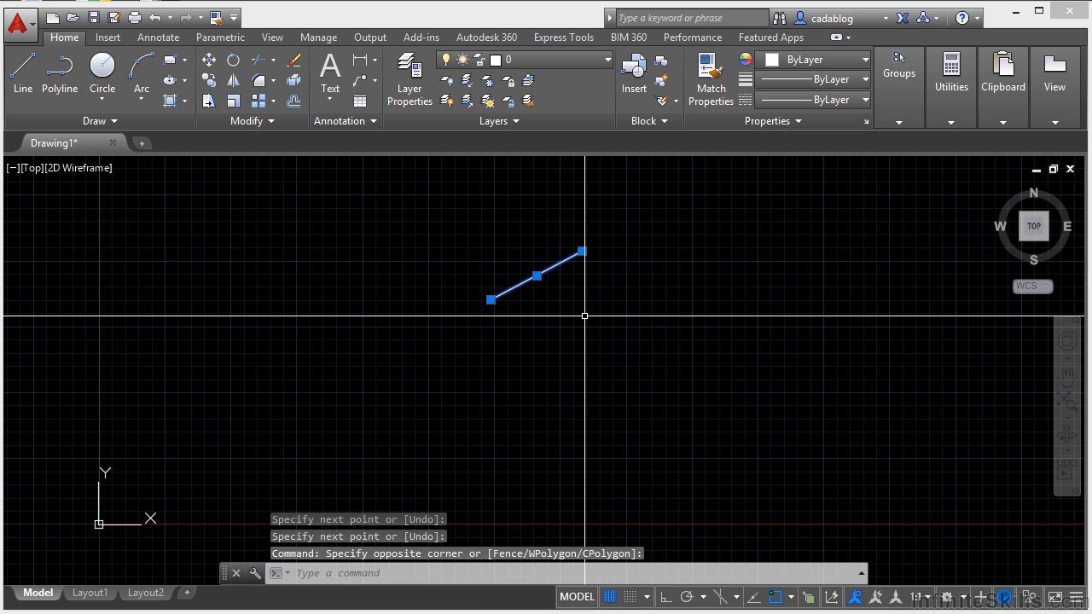
pyautogui.rightClick(609, 194)
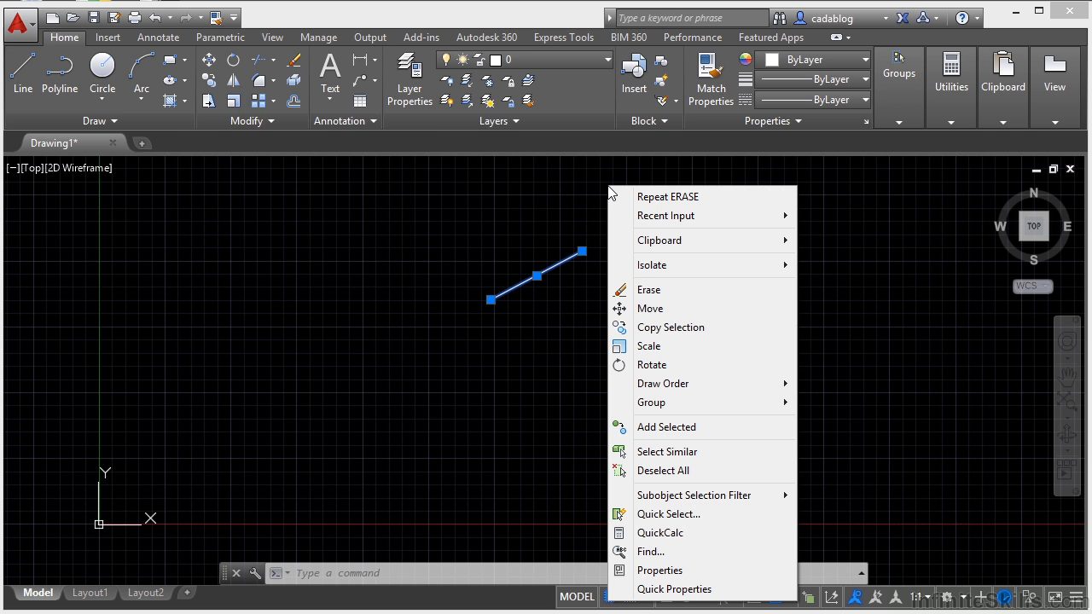
pyautogui.moveTo(688, 215)
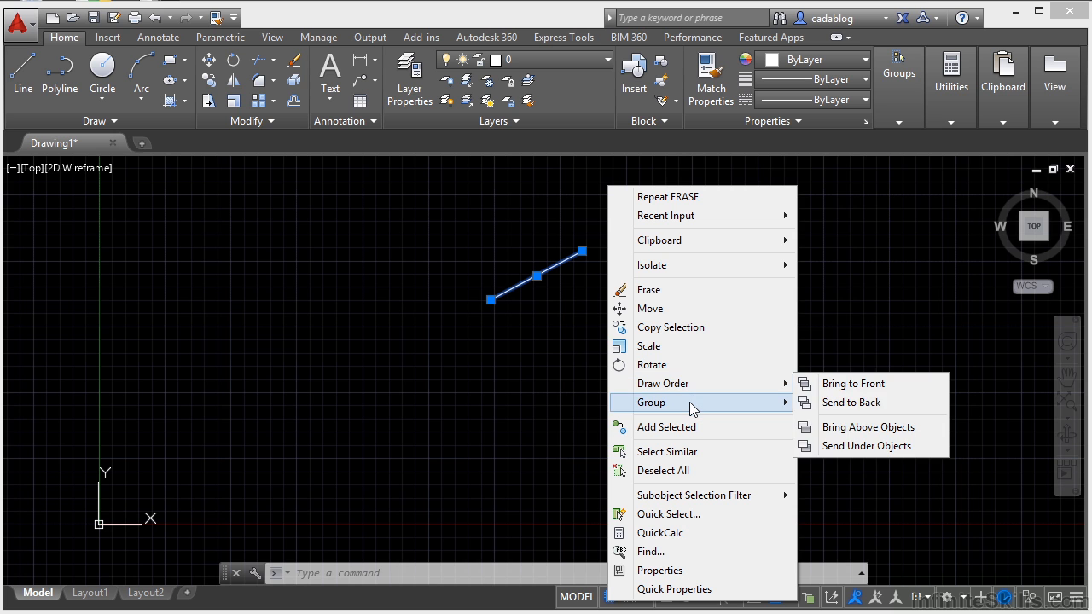
pyautogui.moveTo(686, 401)
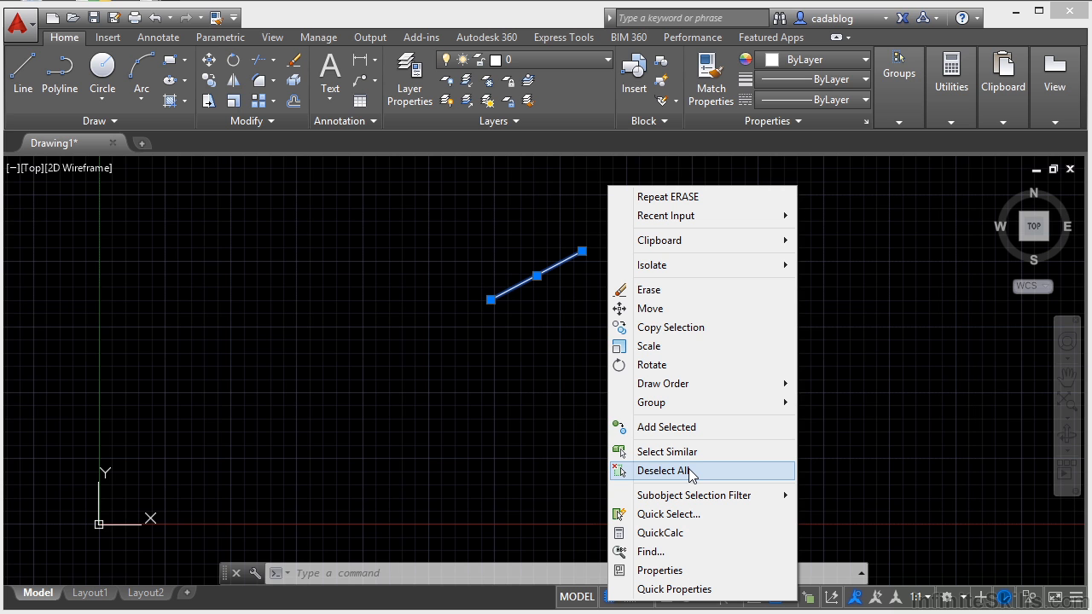
pyautogui.click(556, 395)
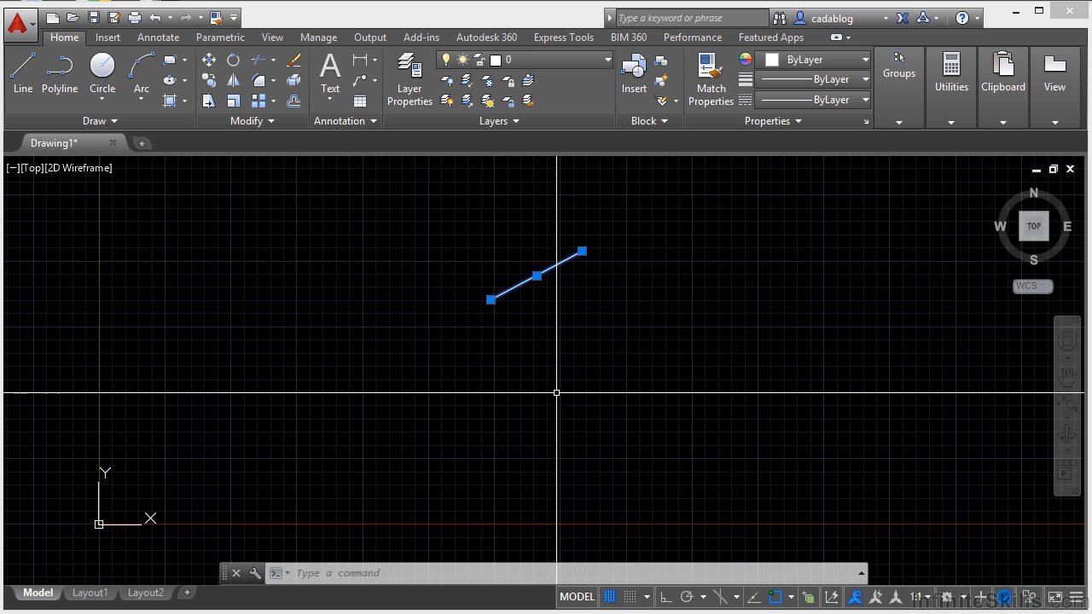
pyautogui.press('Escape')
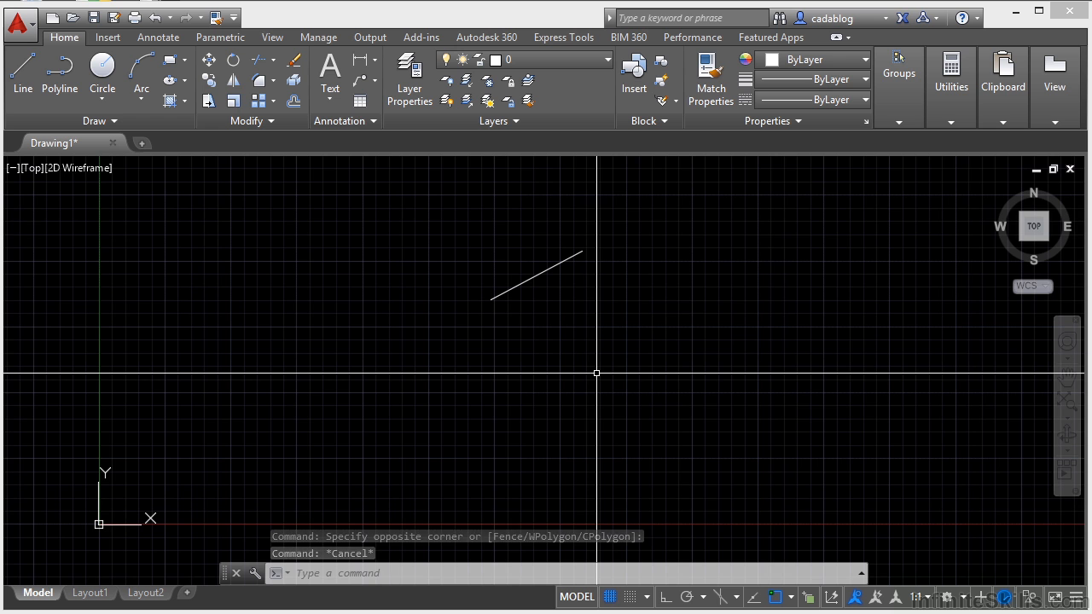
# - Start a line below the existing one, examine the snap overrides in the in-command shortcut menu, and end the command after its first point
pyautogui.write('L')
pyautogui.press('Return')
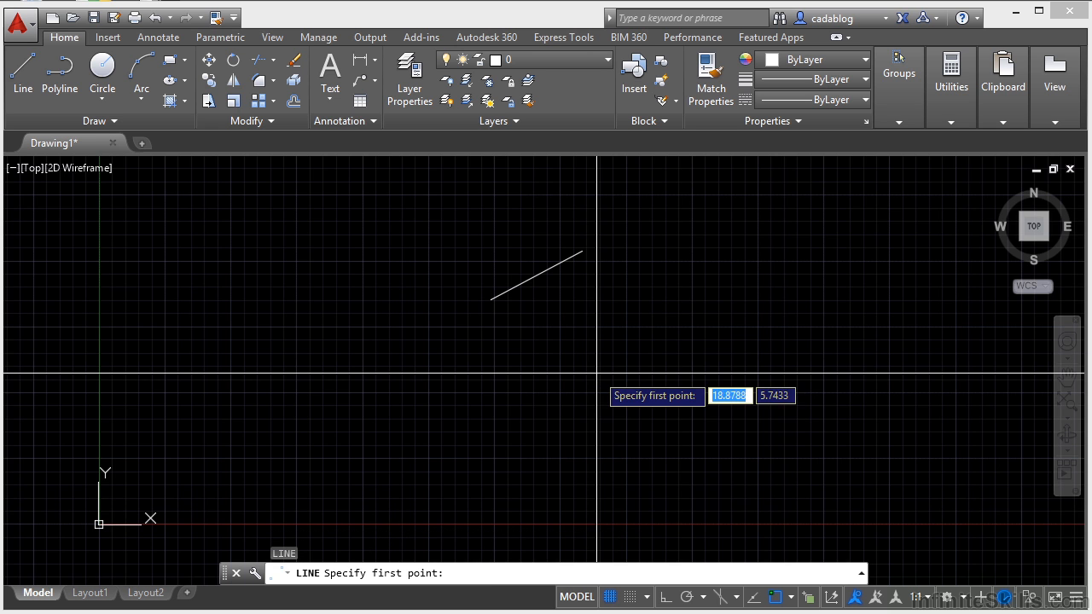
pyautogui.click(600, 328)
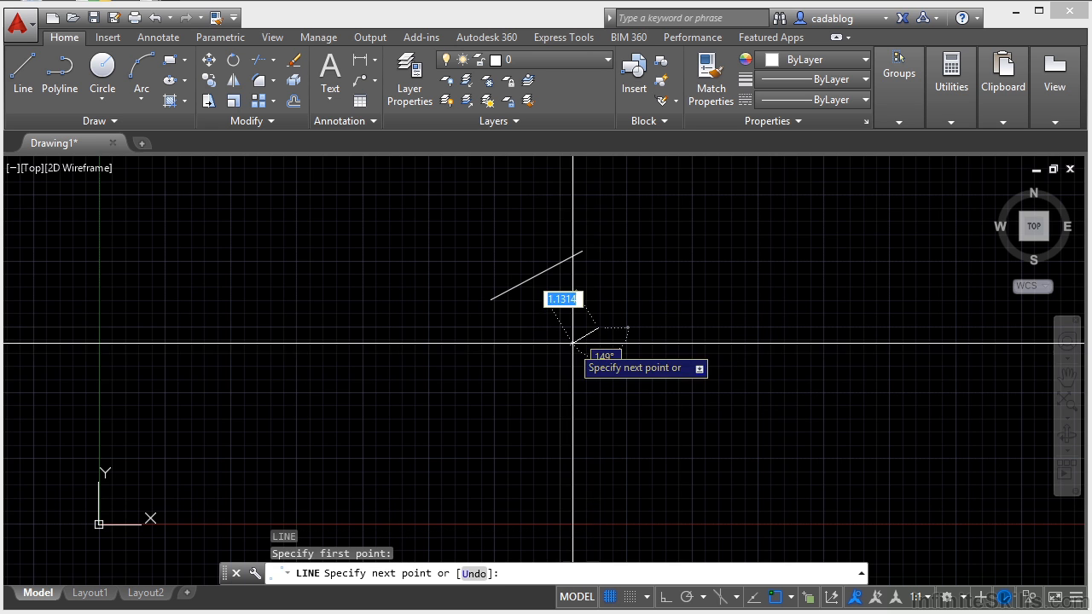
pyautogui.rightClick(472, 339)
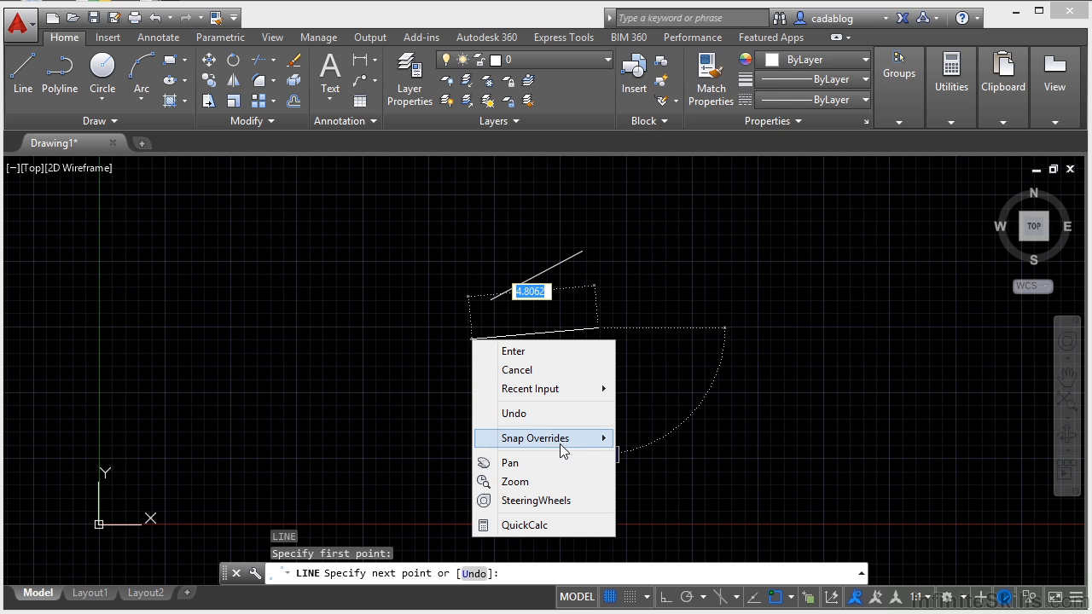
pyautogui.moveTo(560, 448)
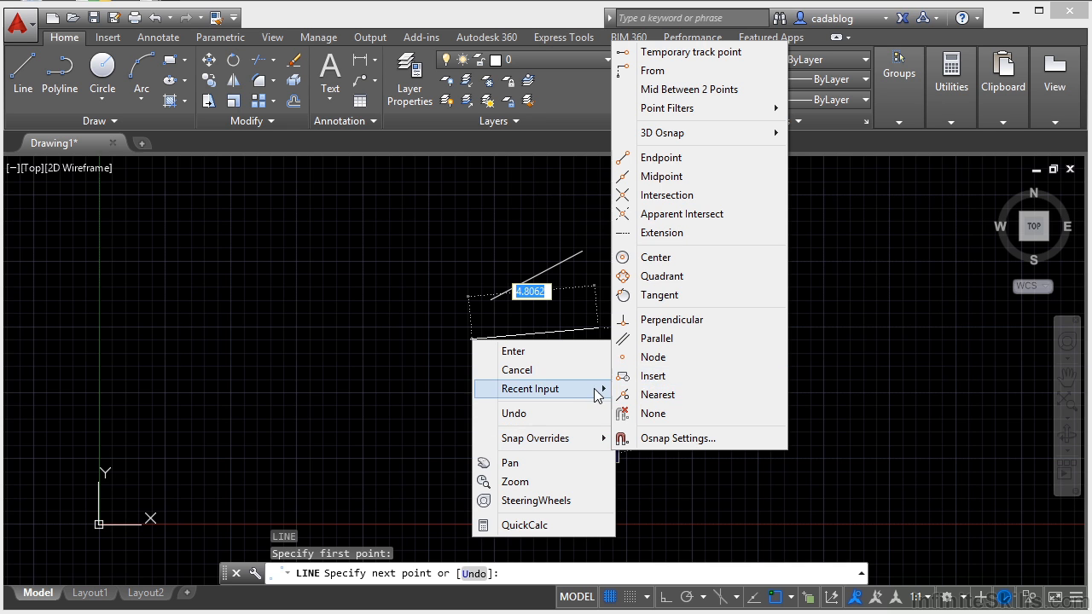
pyautogui.click(514, 352)
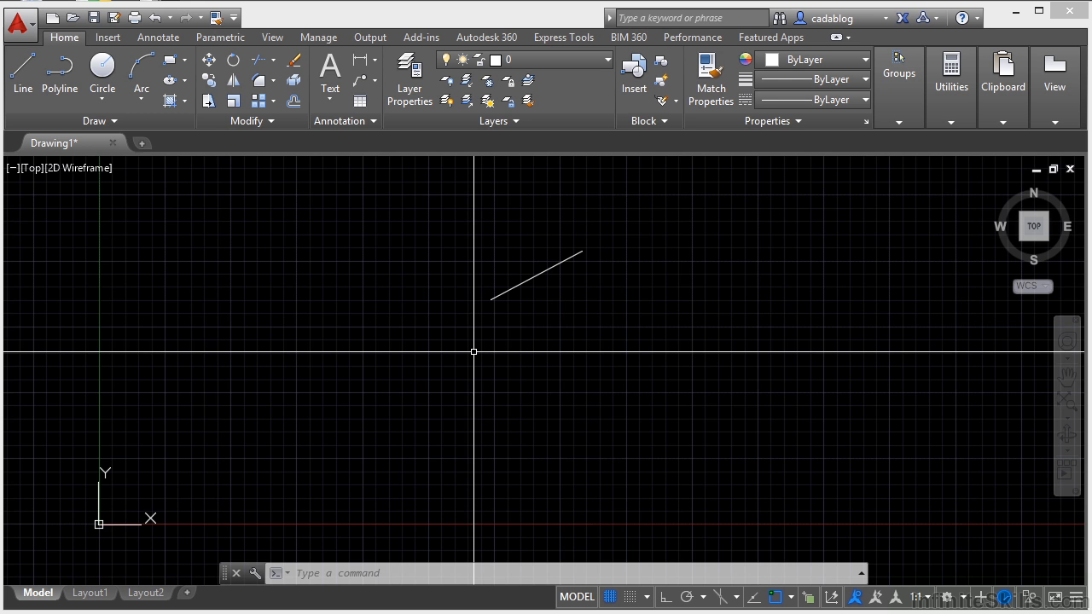
# - Turn on time-sensitive right-click with a longer click duration of 250 milliseconds in the user preferences and apply the options
pyautogui.write('OP')
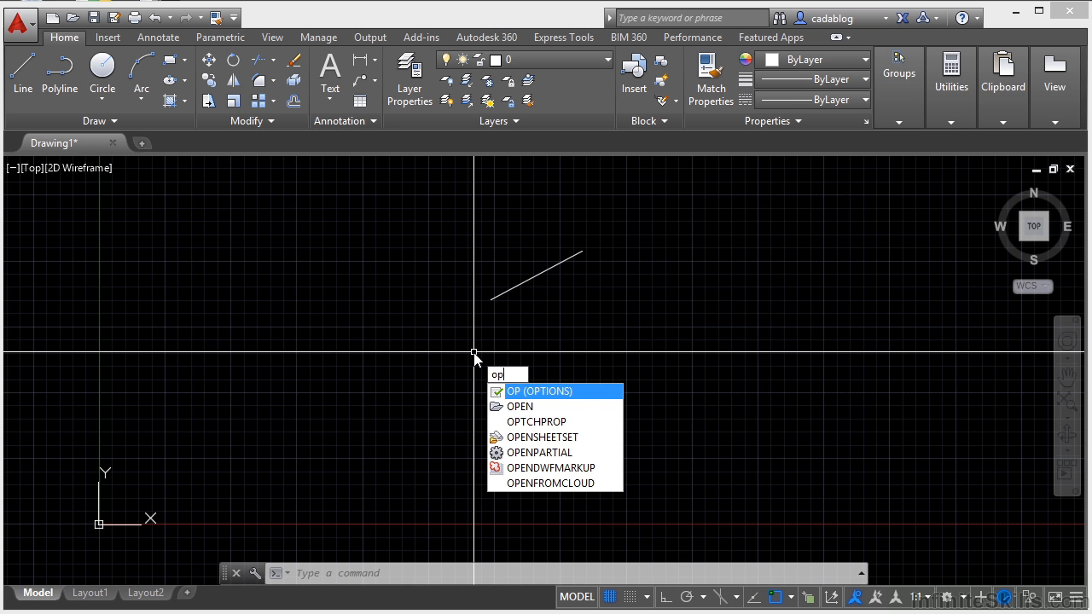
pyautogui.press('Return')
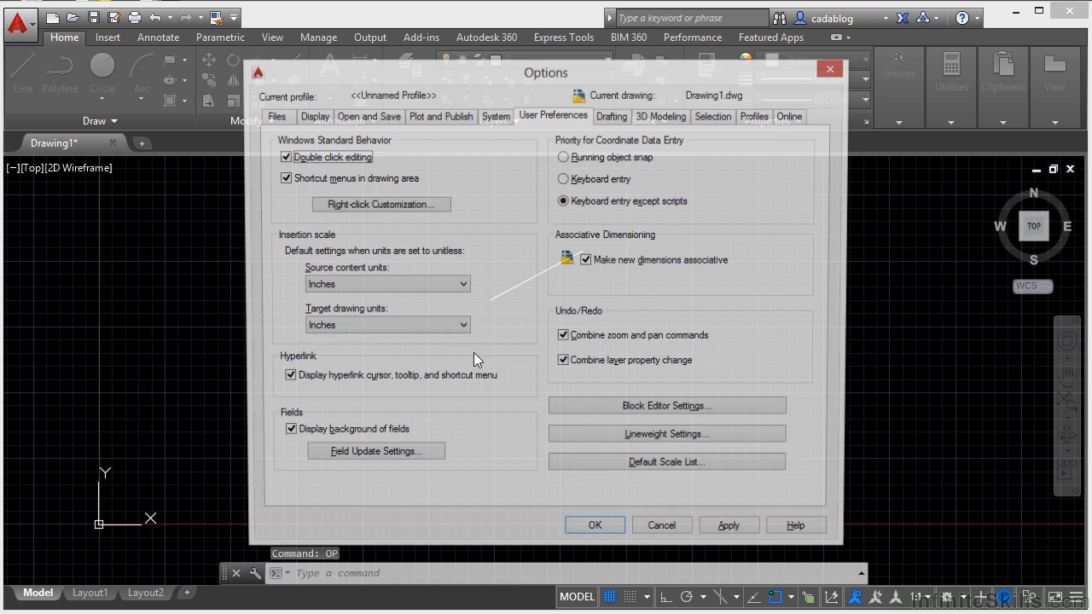
pyautogui.click(545, 118)
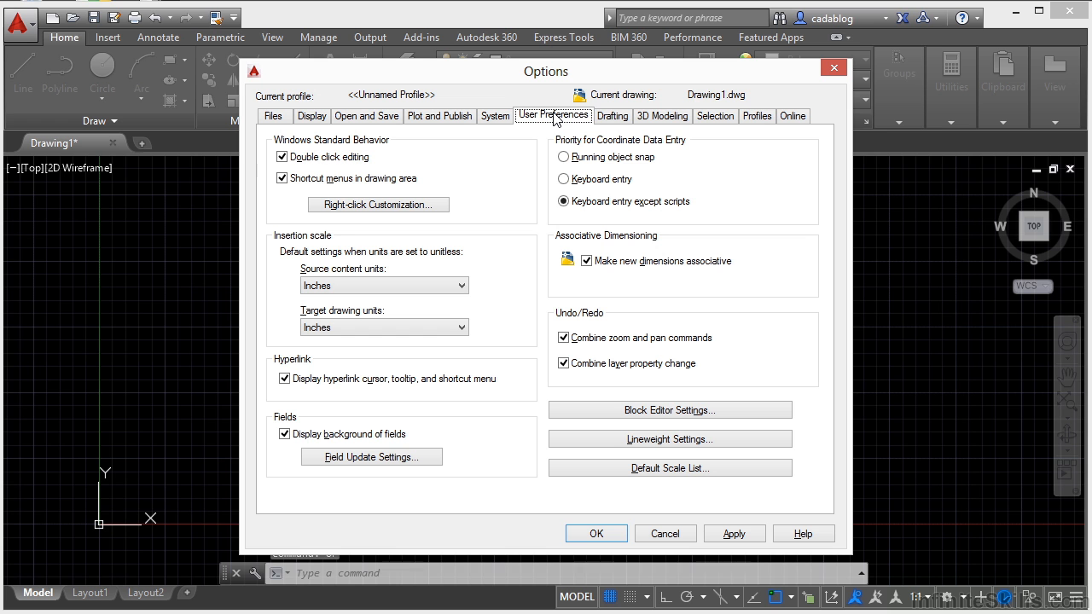
pyautogui.click(452, 117)
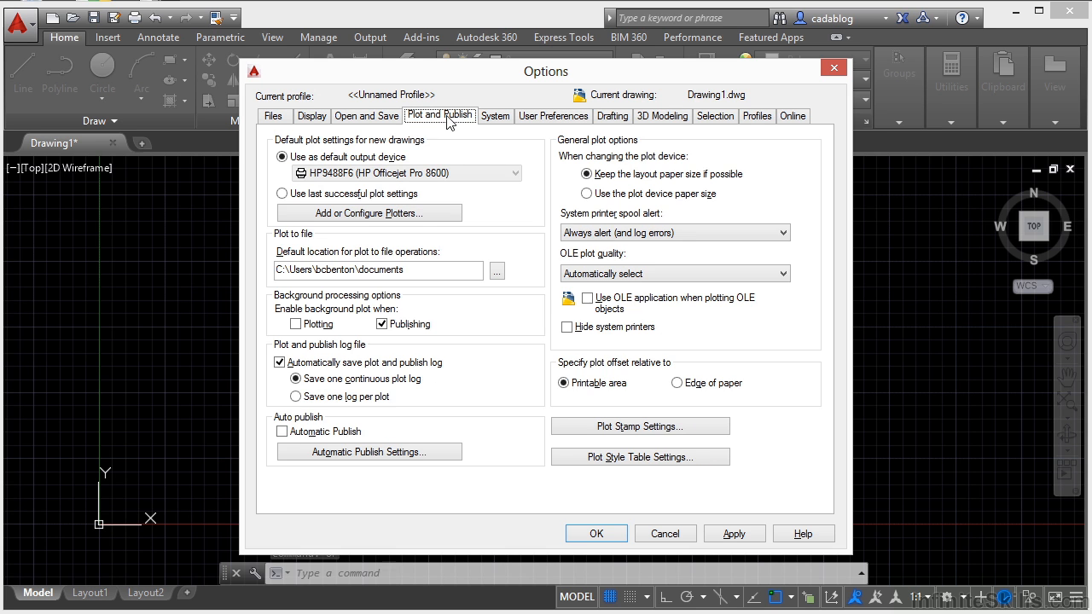
pyautogui.click(380, 116)
pyautogui.click(538, 118)
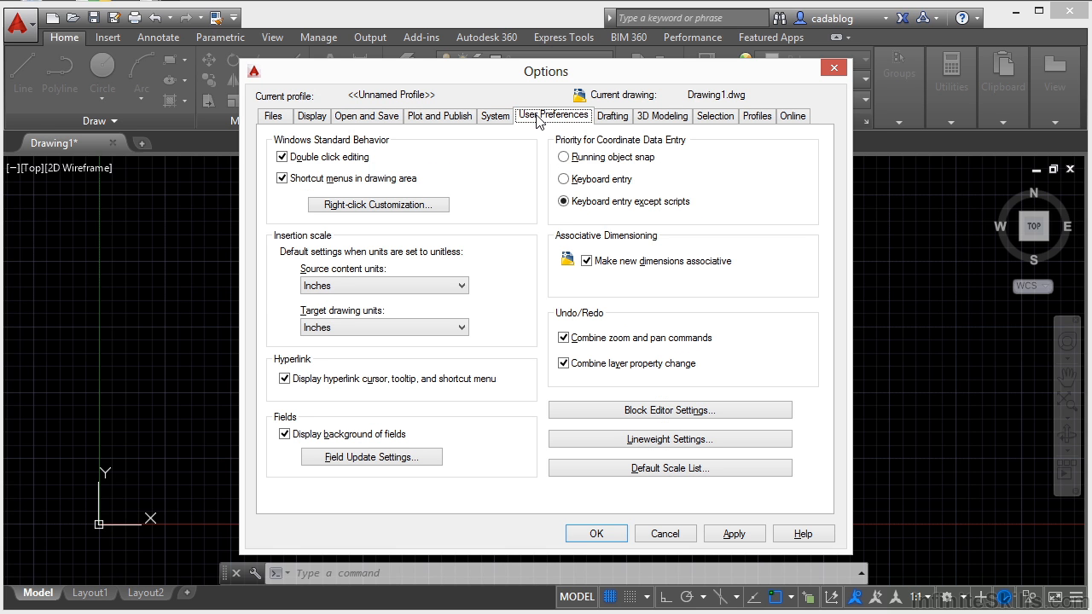
pyautogui.click(365, 205)
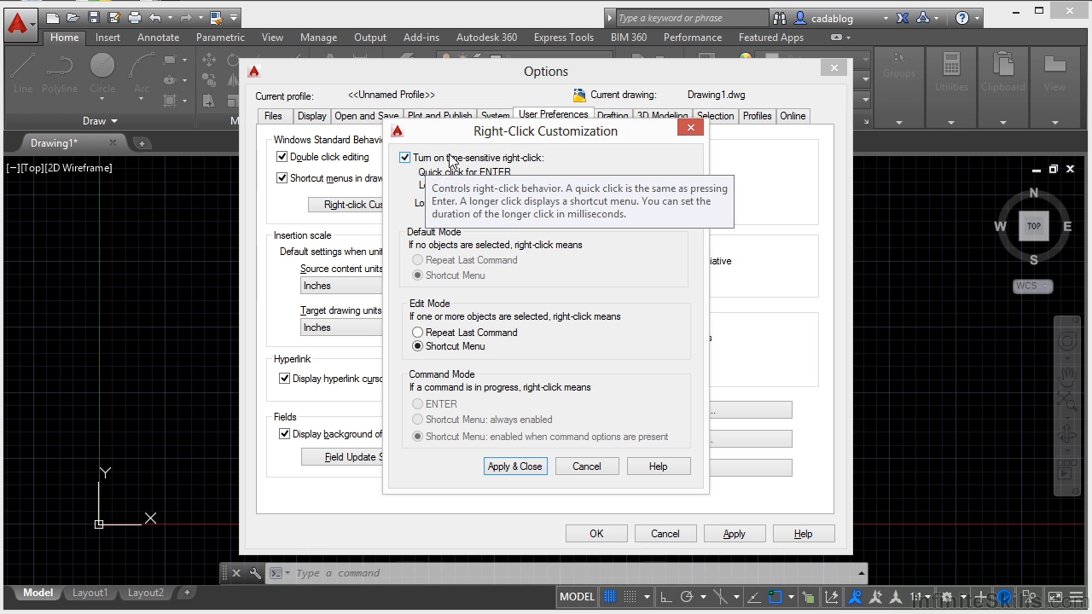
pyautogui.click(414, 165)
pyautogui.click(407, 160)
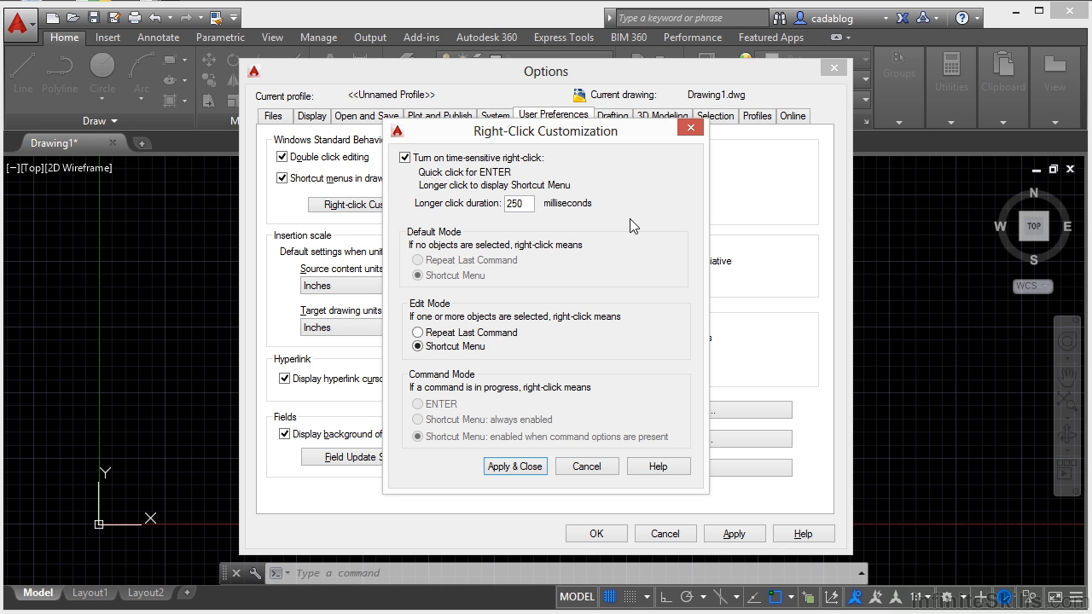
pyautogui.click(514, 466)
pyautogui.click(597, 531)
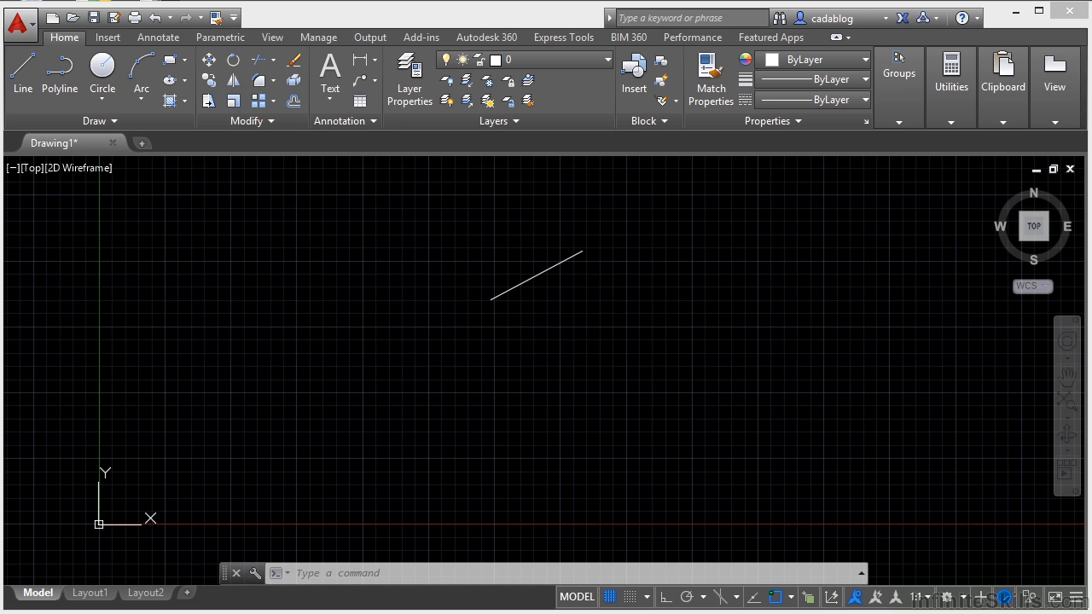
# - Examine the diagonal line's general and geometry properties in the Properties palette, close the palette and clear the selection
pyautogui.hotkey('ctrl', '1')
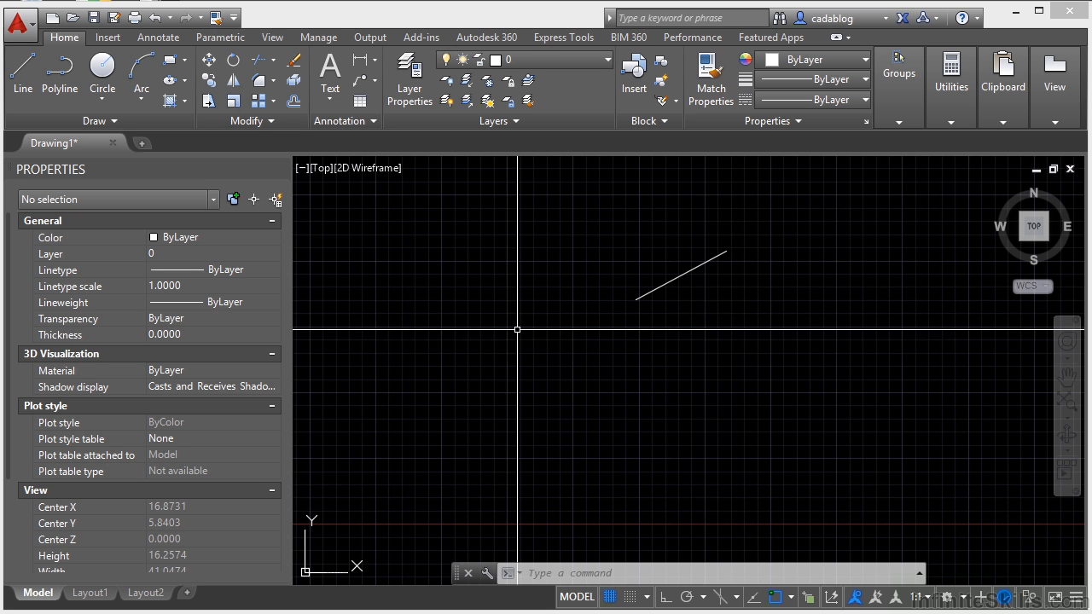
pyautogui.click(678, 286)
pyautogui.click(650, 263)
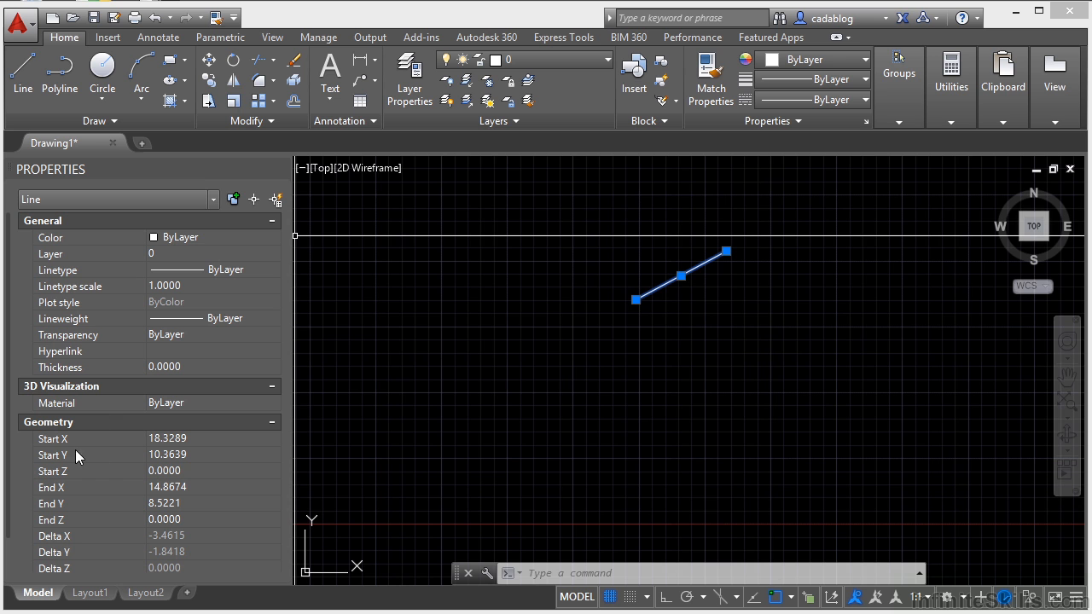
pyautogui.moveTo(7, 403); pyautogui.dragTo(15, 445)
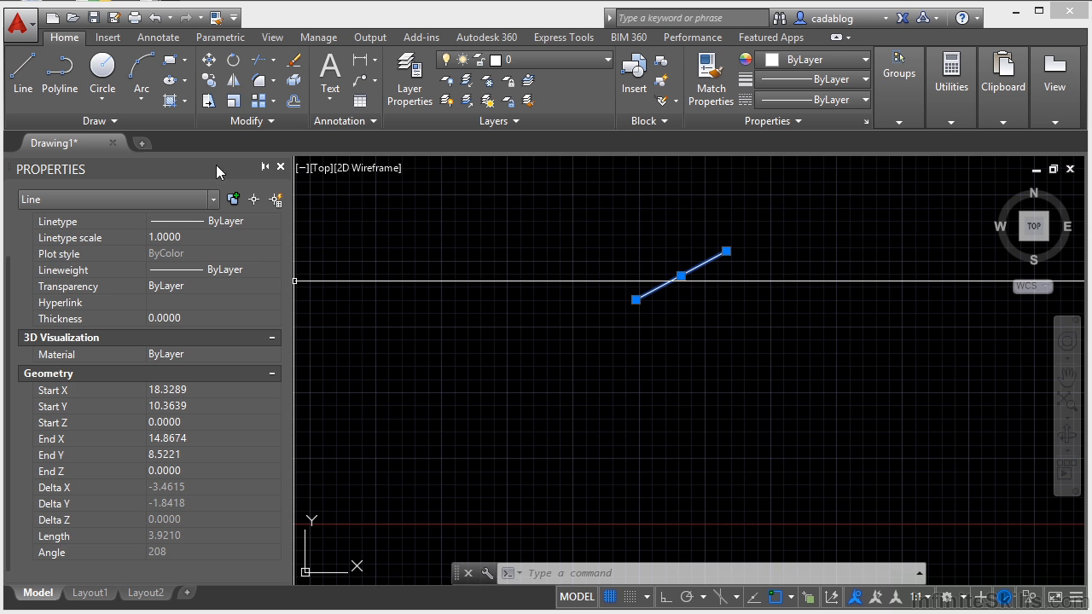
pyautogui.click(280, 167)
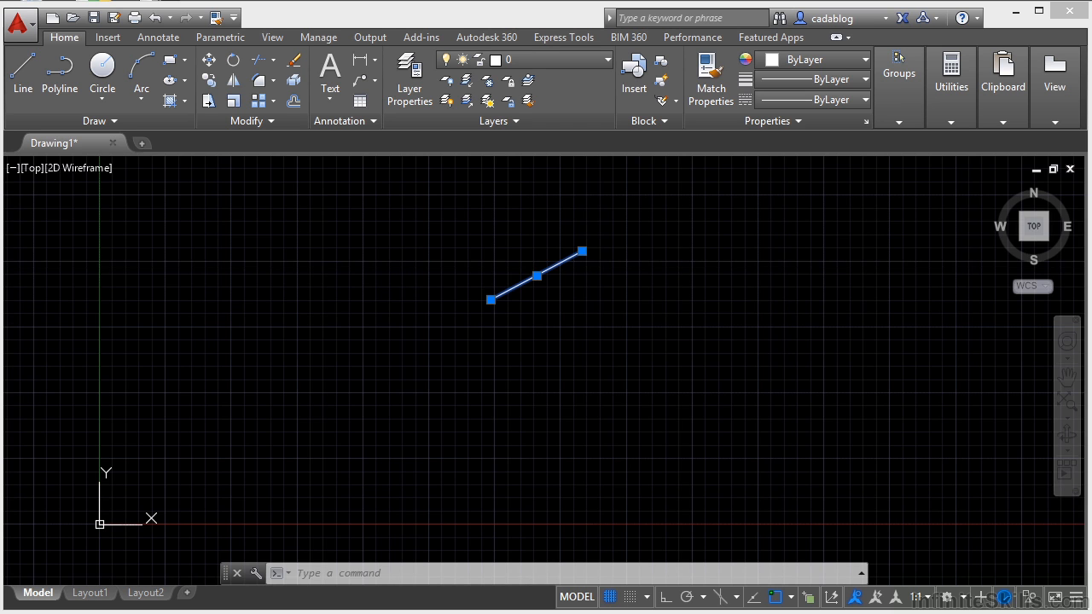
pyautogui.press('Escape')
pyautogui.press('Escape')
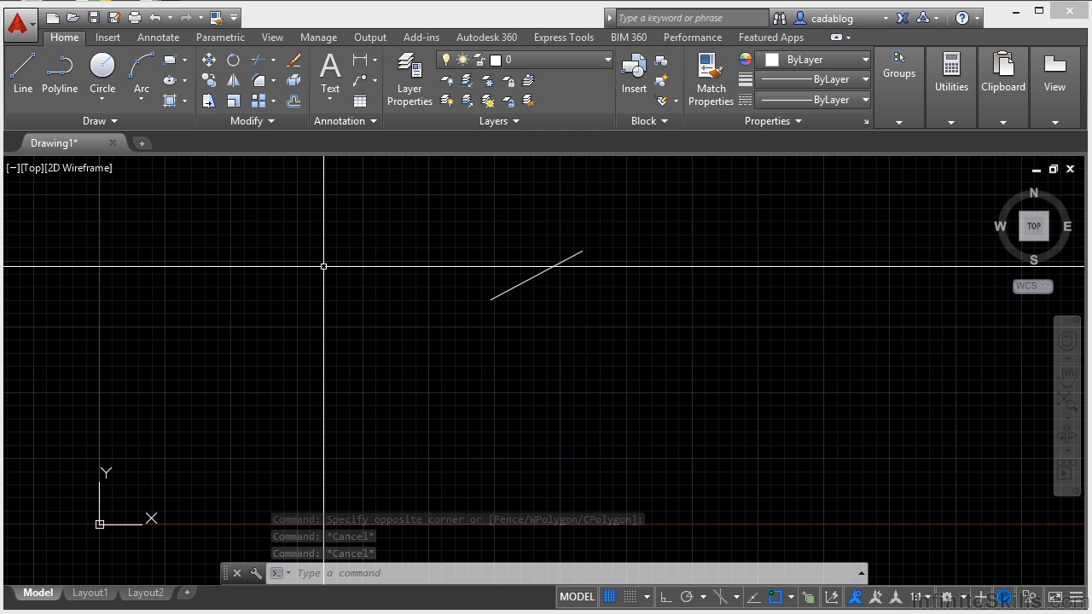
# - View the sample folders in DesignCenter and close it
pyautogui.hotkey('ctrl', '2')
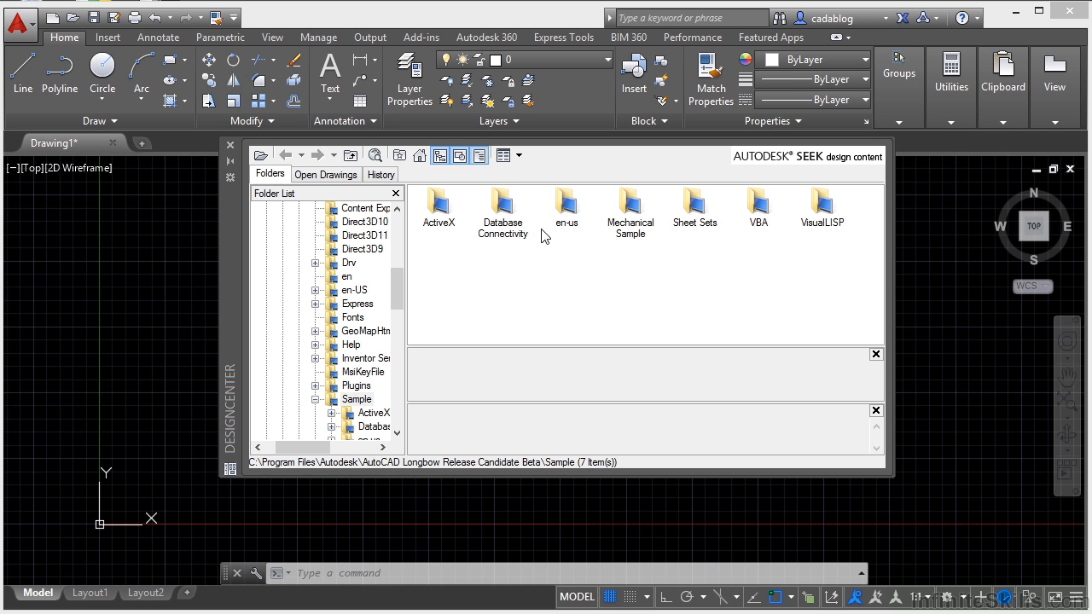
pyautogui.click(229, 145)
# - Open the Tool Palettes and browse the Constraints, Annotation, Architectural, Mechanical and Electrical sample tools
pyautogui.hotkey('ctrl', '3')
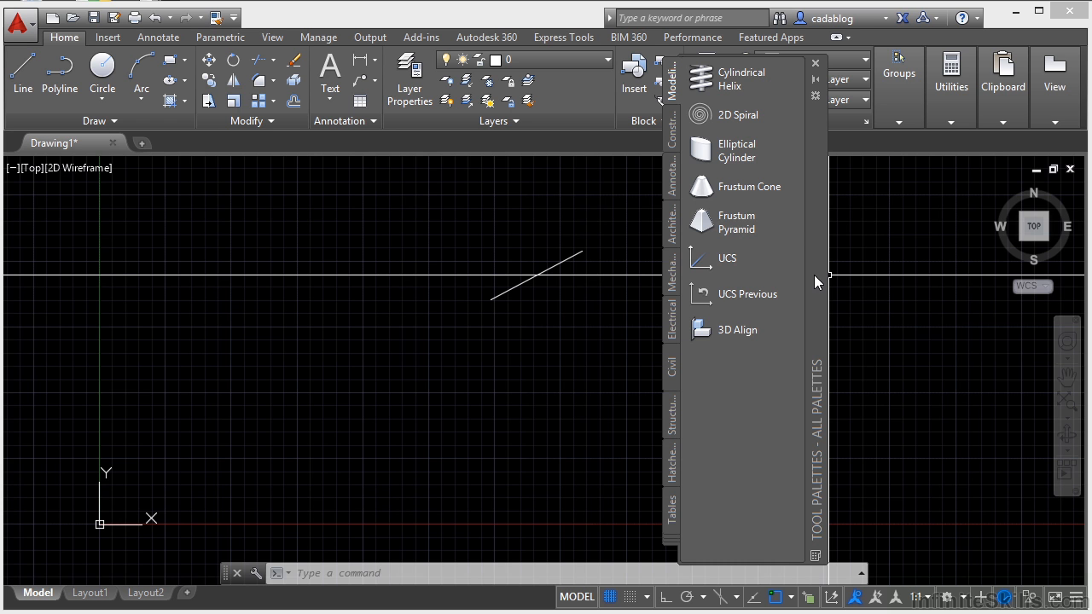
pyautogui.click(673, 129)
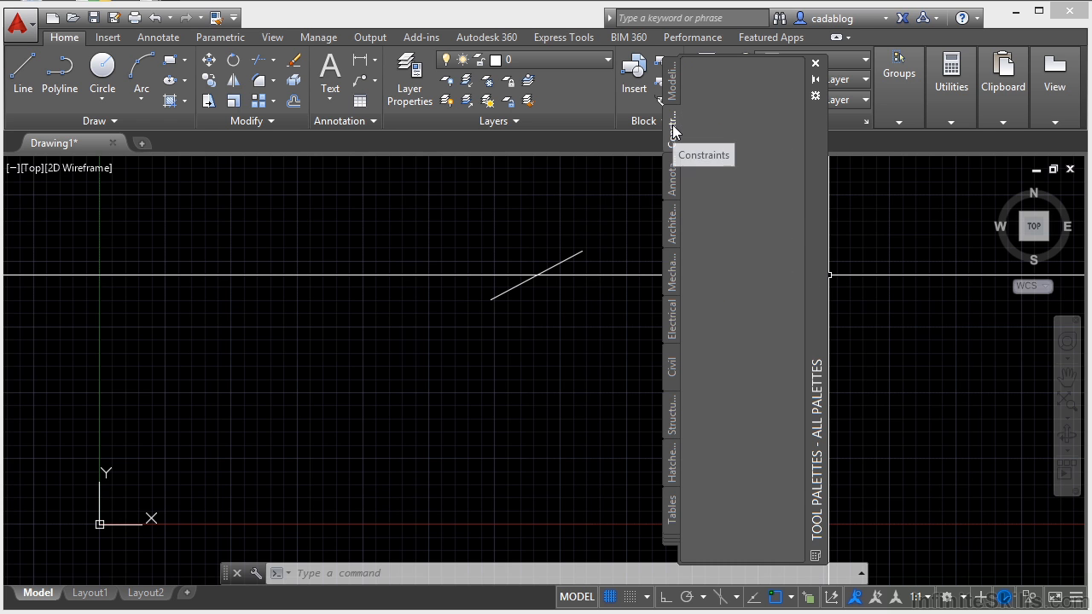
pyautogui.click(676, 179)
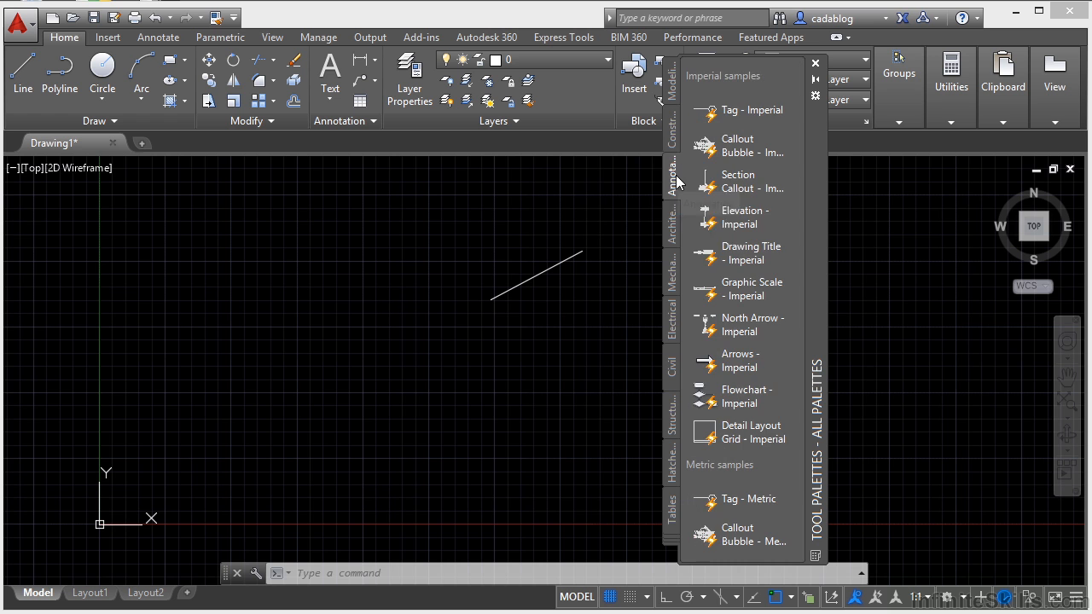
pyautogui.click(672, 226)
pyautogui.click(674, 287)
pyautogui.click(671, 328)
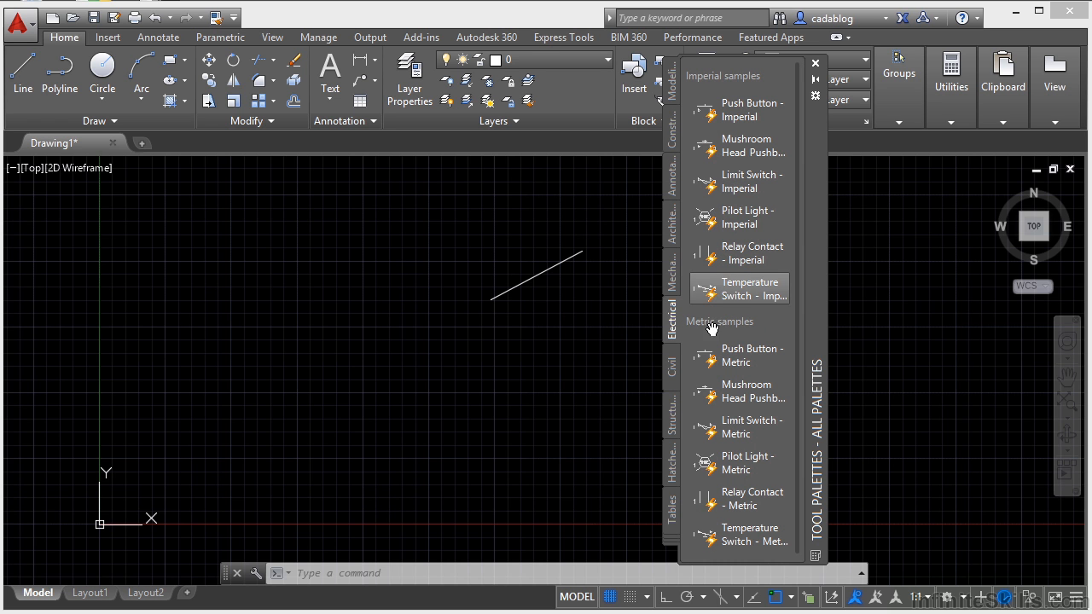
# - Place the Civil palette's Bore - Imperial block in the drawing just above the diagonal line and close the Tool Palettes
pyautogui.click(672, 365)
pyautogui.click(292, 385)
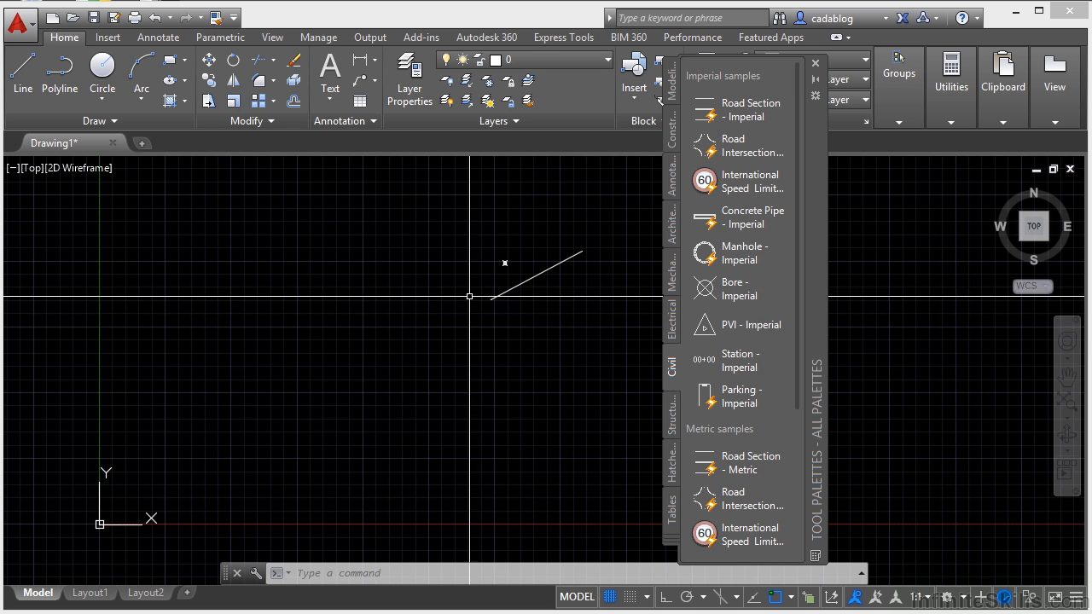
pyautogui.scroll(6, 508, 265)
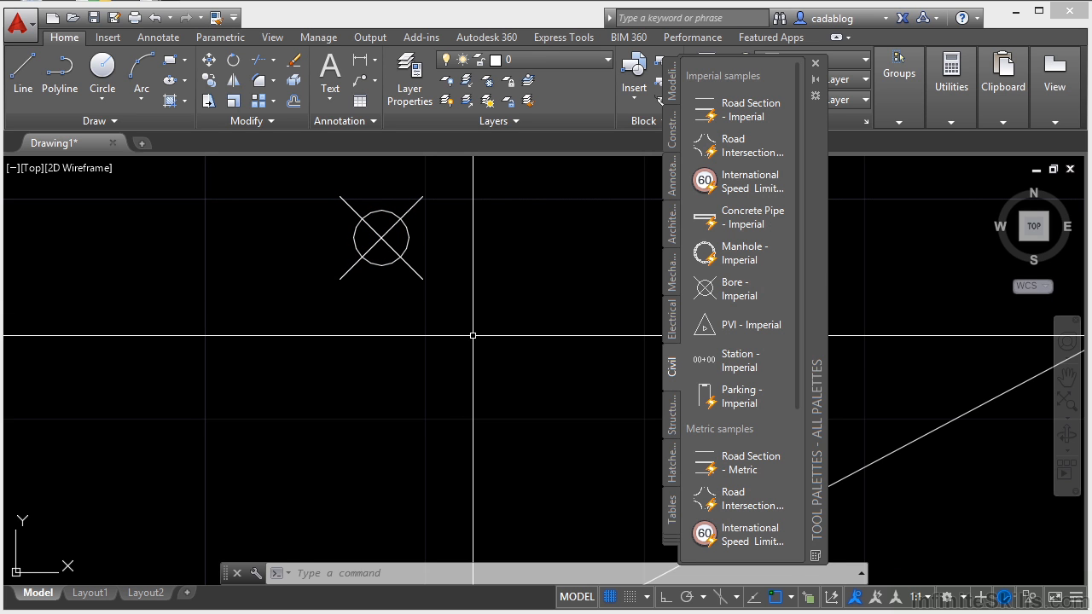
pyautogui.scroll(-2, 563, 343)
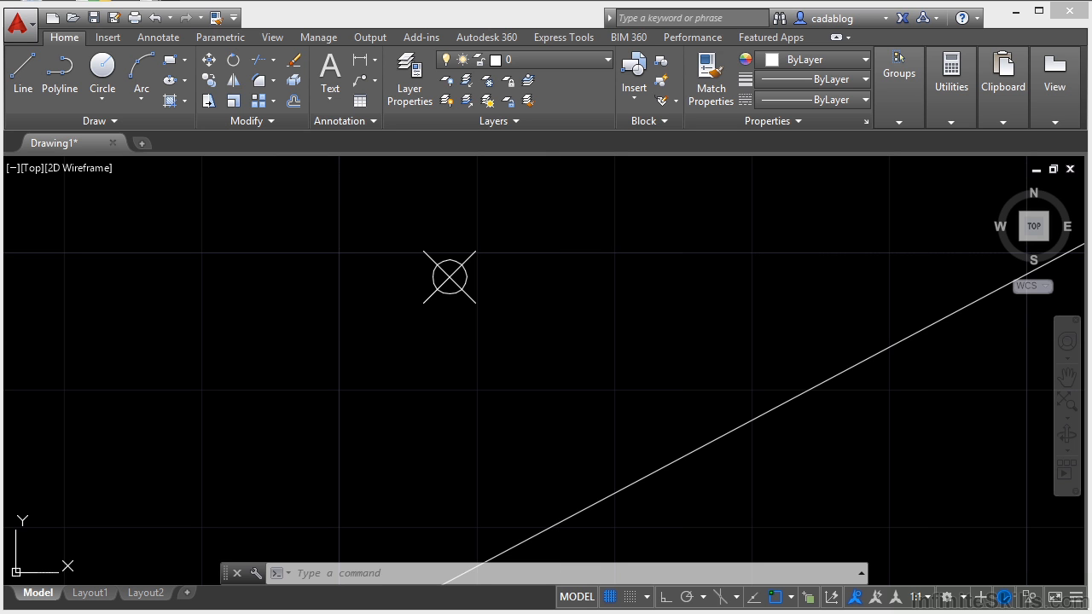
# - Open the QuickCalc calculator, reposition it over the drawing and enlarge it to show its full number pad and collapsed sections
pyautogui.hotkey('ctrl', '8')
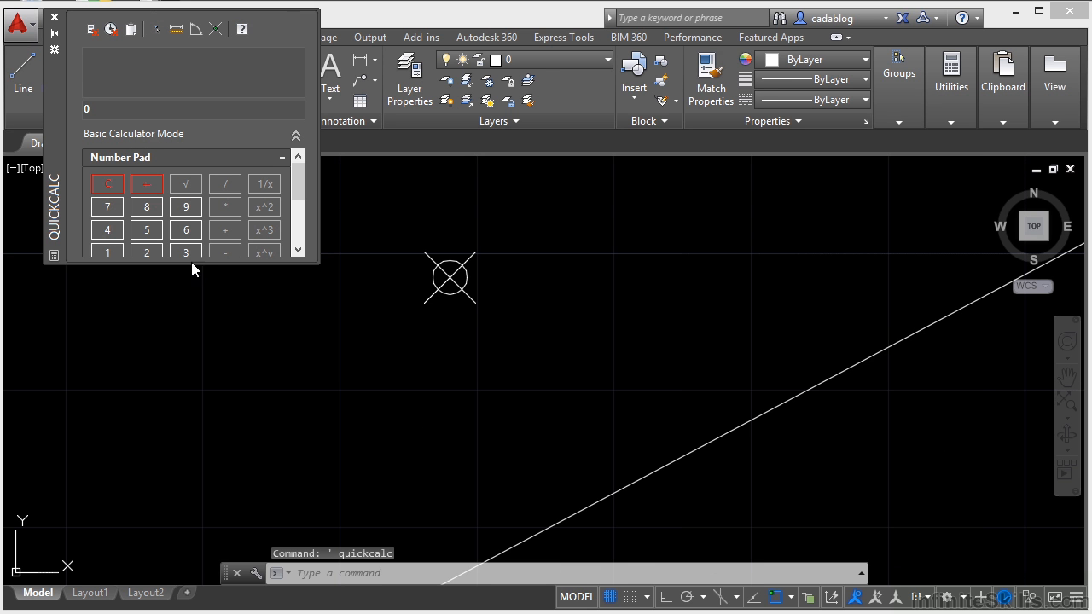
pyautogui.moveTo(61, 197)
pyautogui.mouseDown()
pyautogui.moveTo(276, 349)
pyautogui.moveTo(322, 419)
pyautogui.moveTo(208, 391)
pyautogui.mouseUp()
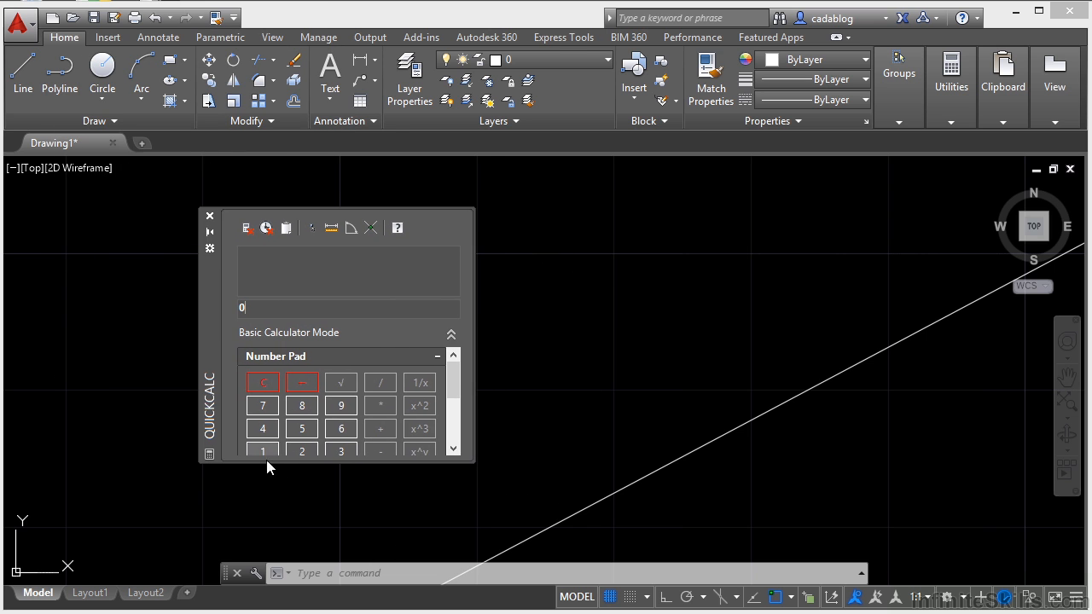
pyautogui.moveTo(289, 472); pyautogui.dragTo(288, 559)
pyautogui.moveTo(212, 391); pyautogui.dragTo(112, 271)
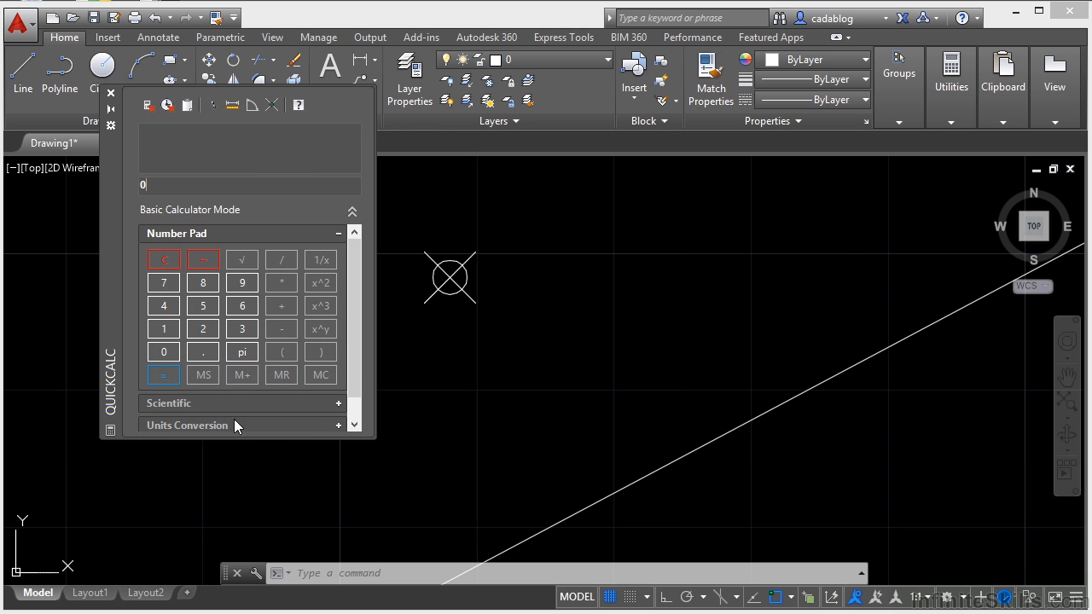
pyautogui.moveTo(243, 447); pyautogui.dragTo(250, 535)
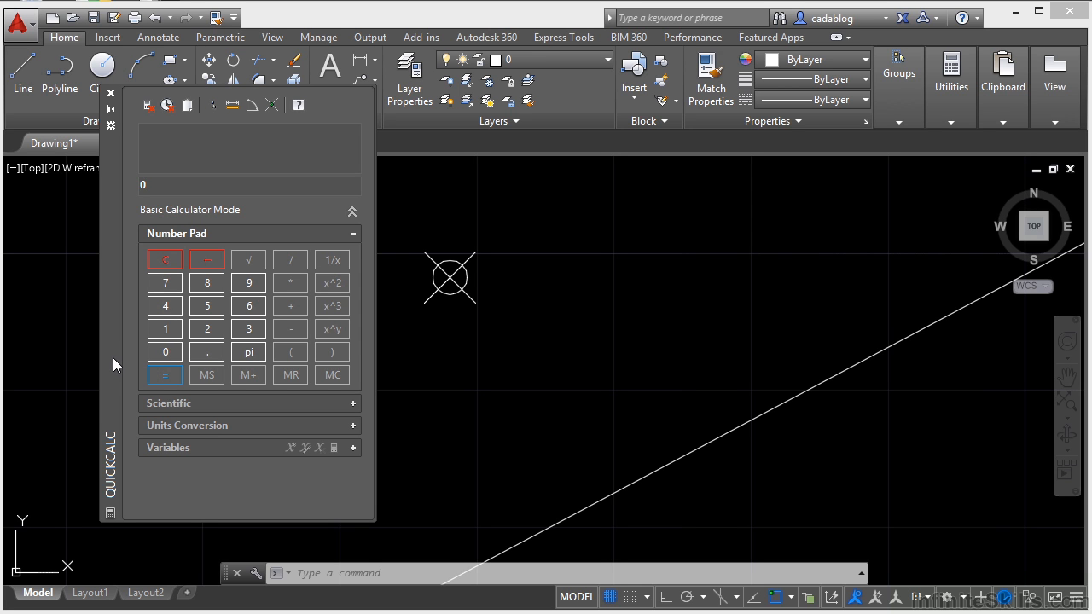
# - Enter 3.1494159 as the first number in QuickCalc, discarding any mistaken entry
pyautogui.write('3.14x6')
pyautogui.press('Escape')
pyautogui.write('3.14')
pyautogui.click(249, 283)
pyautogui.click(166, 310)
pyautogui.click(165, 327)
pyautogui.click(207, 305)
pyautogui.click(248, 283)
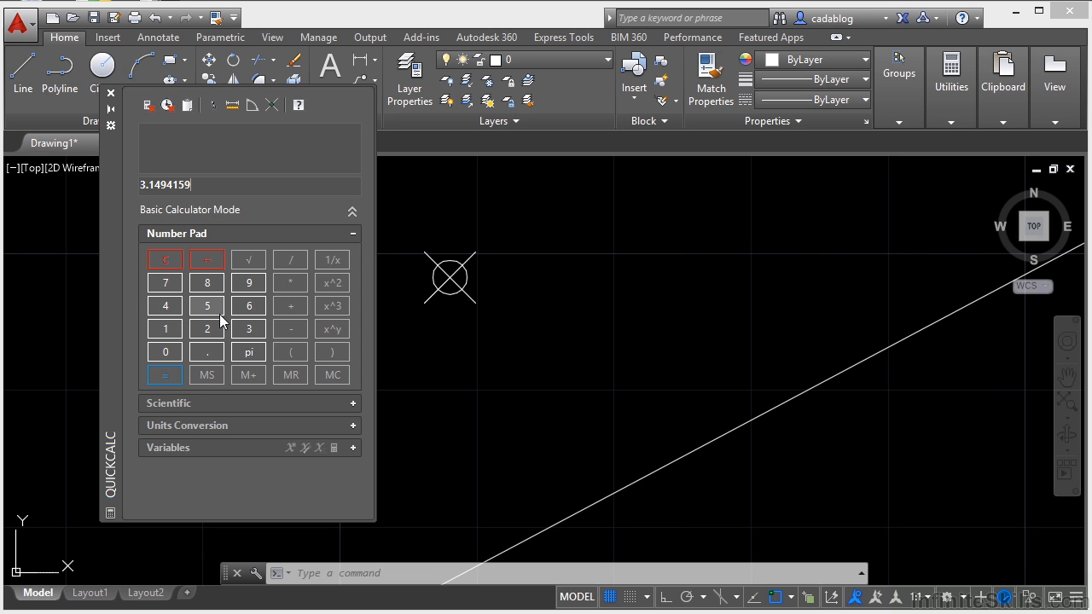
# - Add 654 to the entered number and evaluate the sum
pyautogui.click(290, 306)
pyautogui.click(249, 305)
pyautogui.click(207, 306)
pyautogui.click(166, 305)
pyautogui.press('Return')
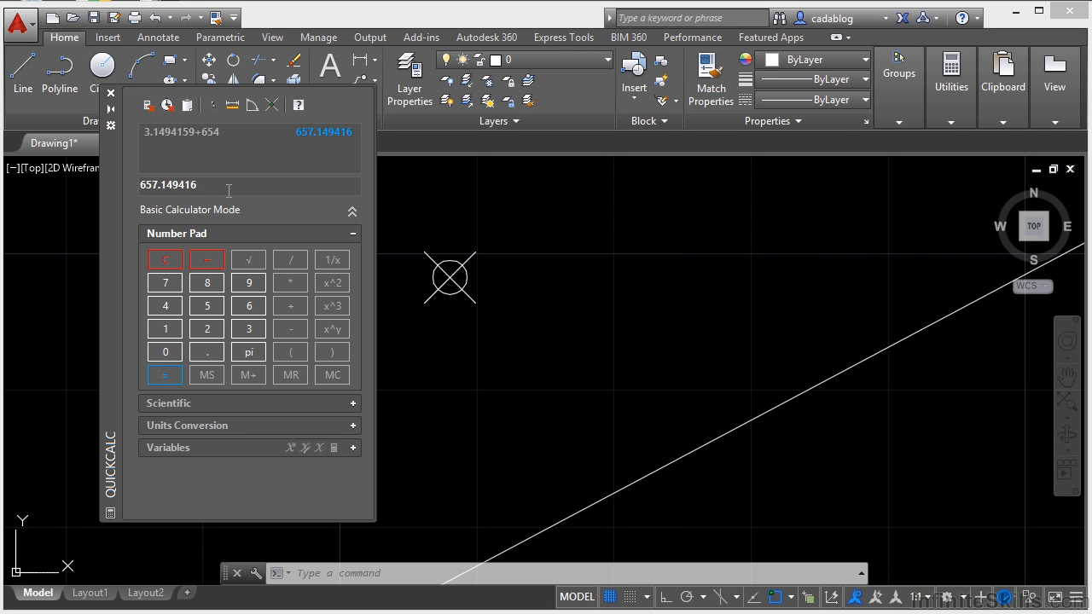
# - Copy the calculated result from QuickCalc and close the calculator
pyautogui.moveTo(215, 188); pyautogui.dragTo(140, 188)
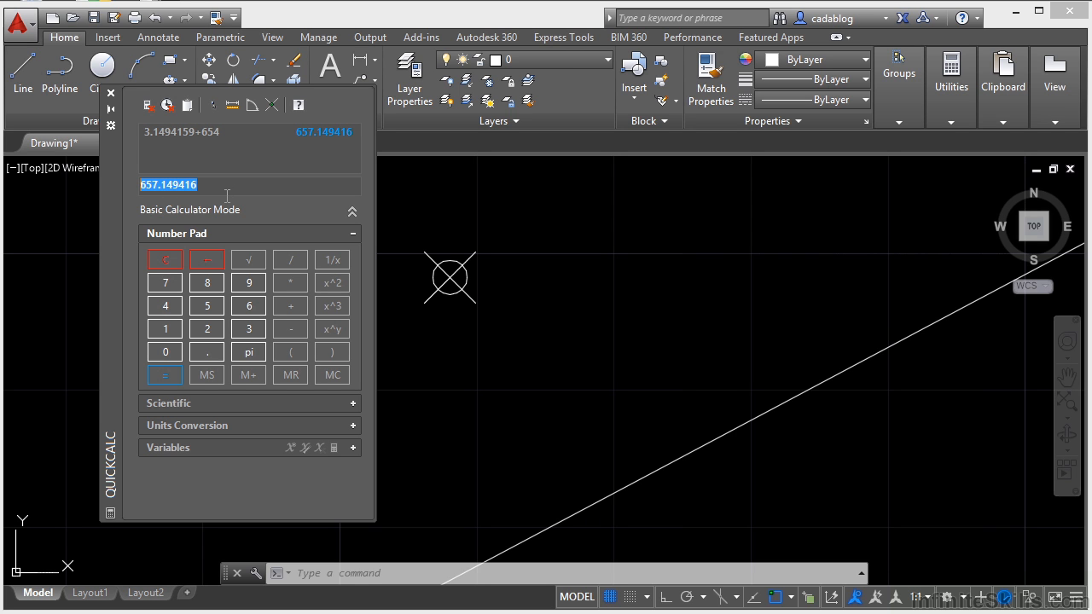
pyautogui.rightClick(168, 185)
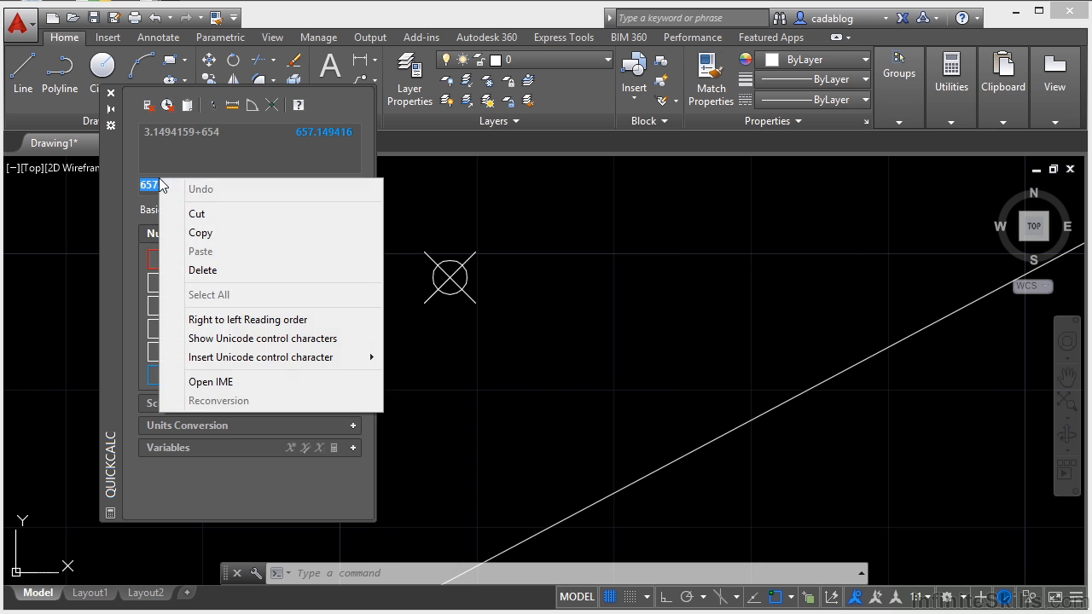
pyautogui.click(208, 236)
pyautogui.click(517, 227)
pyautogui.click(512, 223)
pyautogui.press('Return')
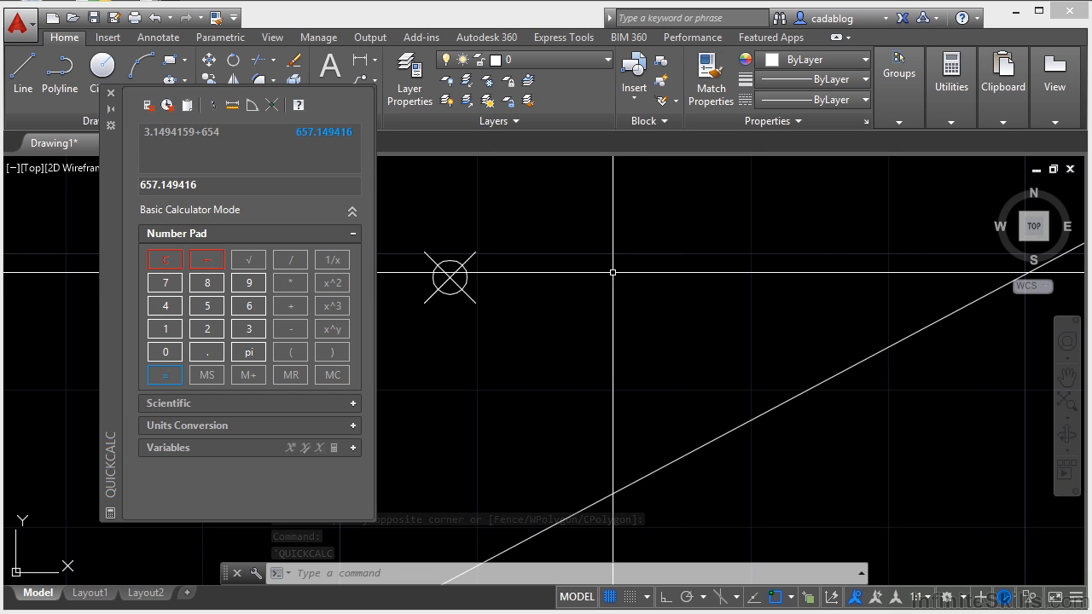
pyautogui.click(110, 93)
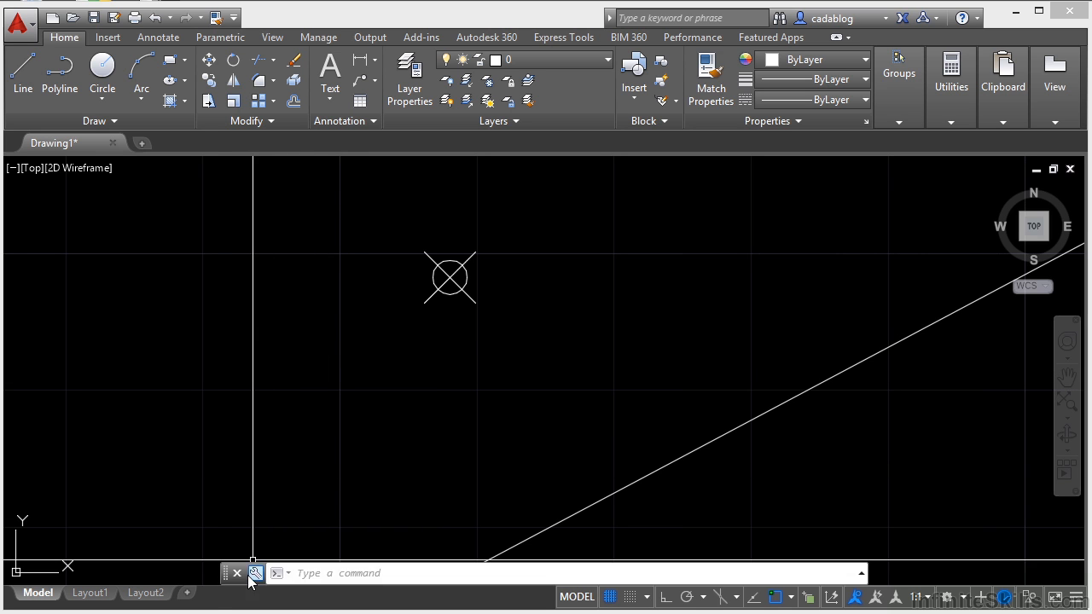
# - Move the command line up into the drawing area, enlarge it to show the command history, and close it
pyautogui.moveTo(227, 575); pyautogui.dragTo(158, 326)
pyautogui.moveTo(243, 345); pyautogui.dragTo(241, 510)
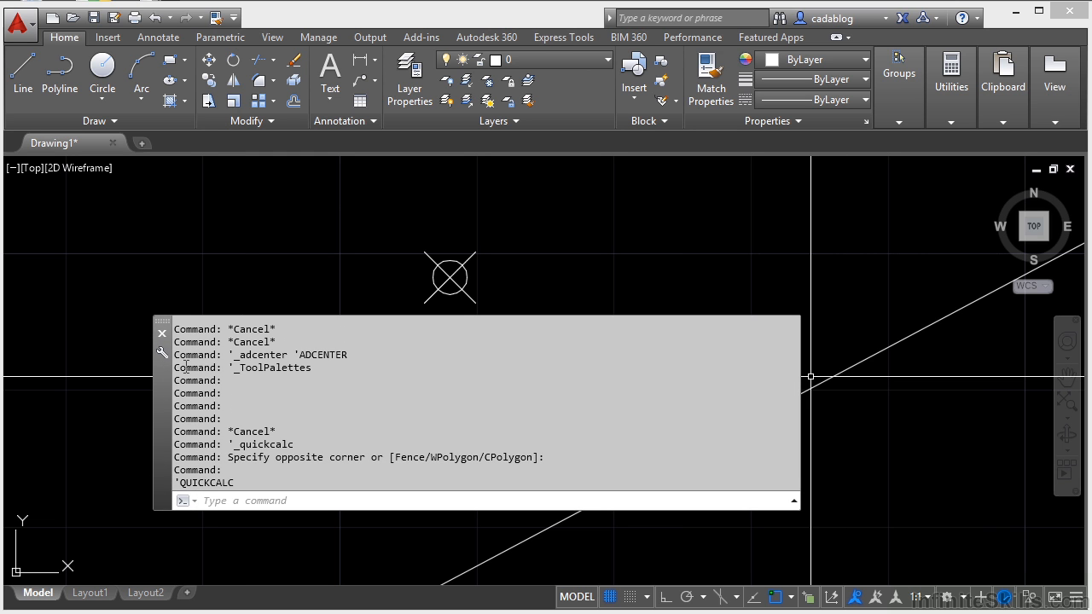
pyautogui.click(162, 333)
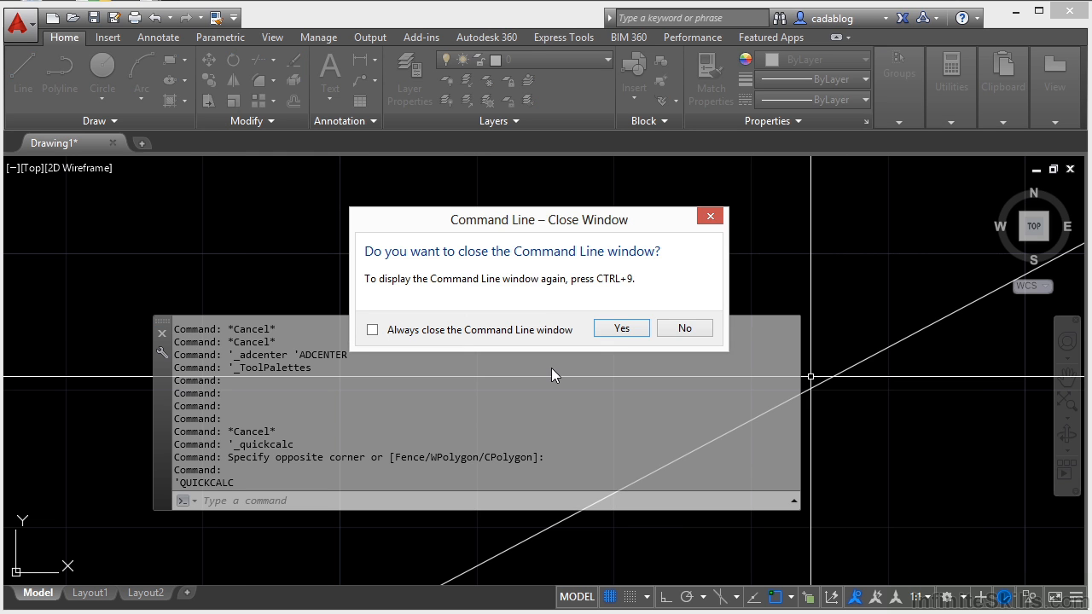
pyautogui.click(620, 330)
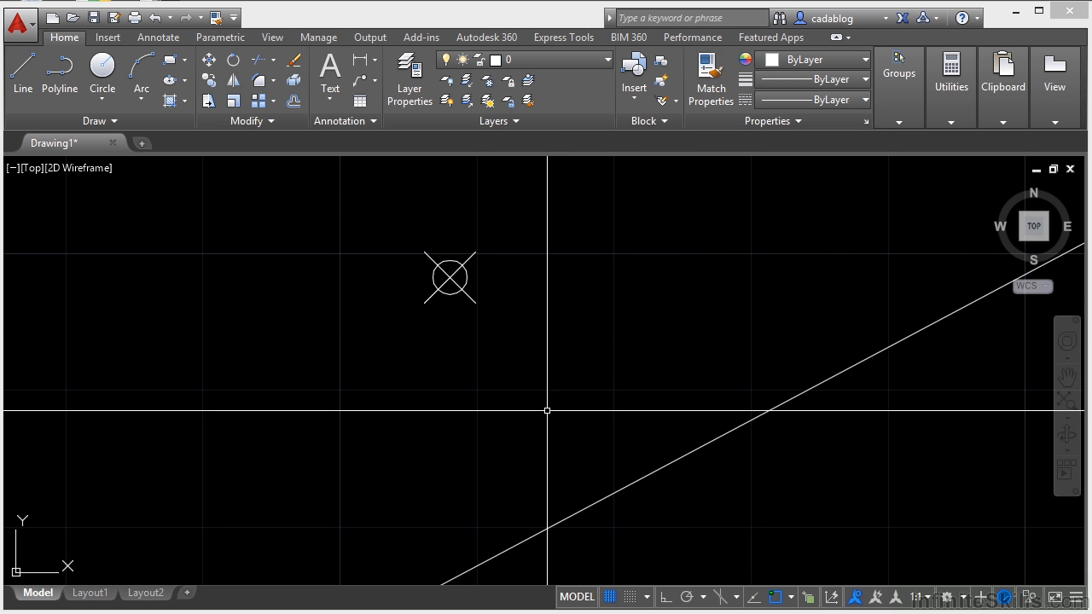
# - Redisplay the command line, return it to the lower edge of the drawing area and shrink it to a single line
pyautogui.hotkey('ctrl', '9')
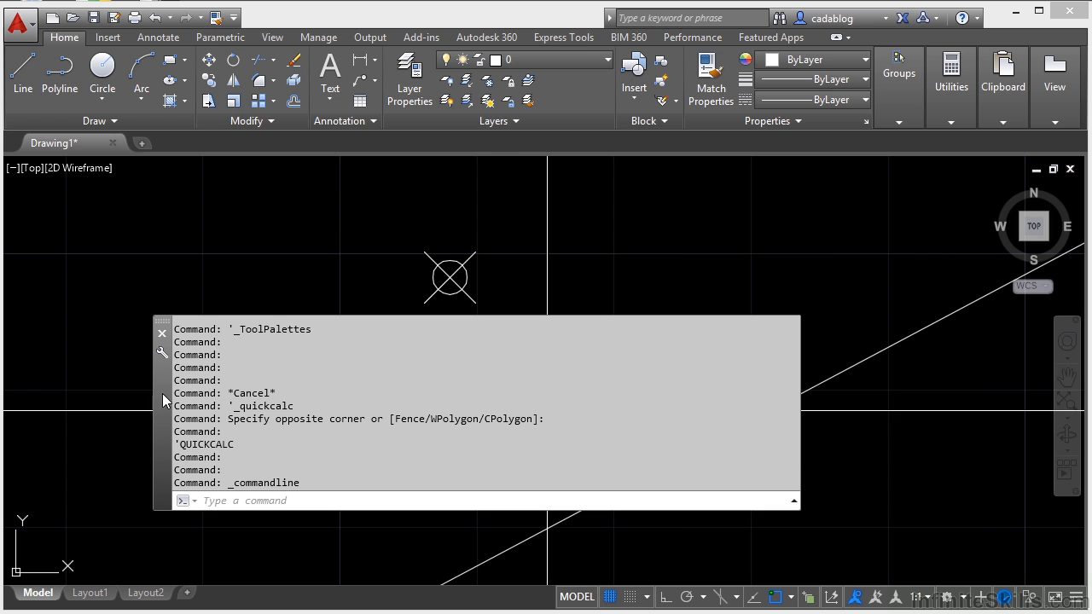
pyautogui.moveTo(162, 387); pyautogui.dragTo(219, 460)
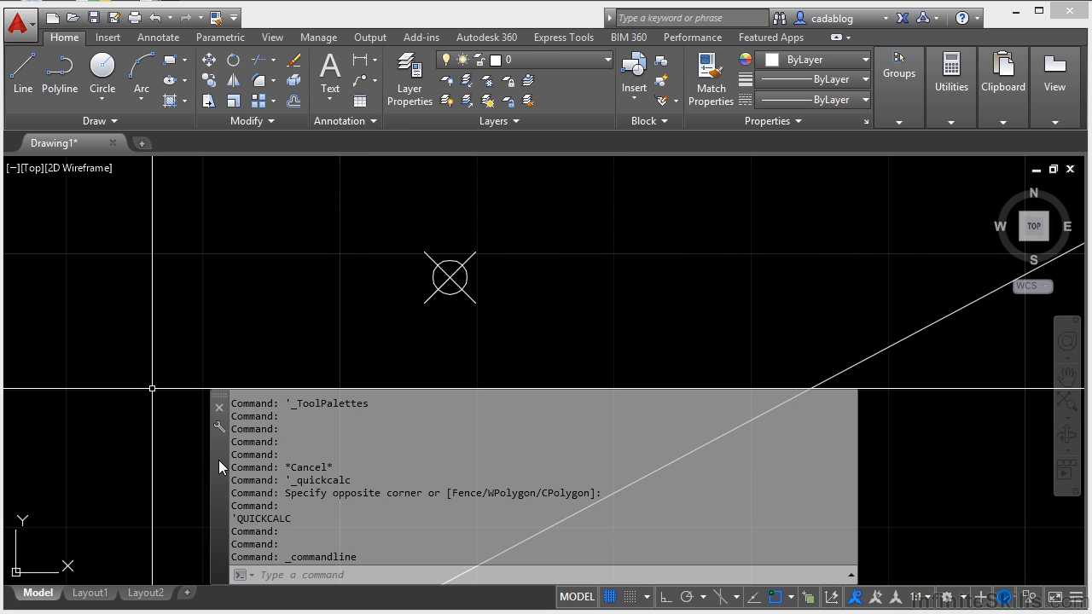
pyautogui.moveTo(255, 391); pyautogui.dragTo(260, 567)
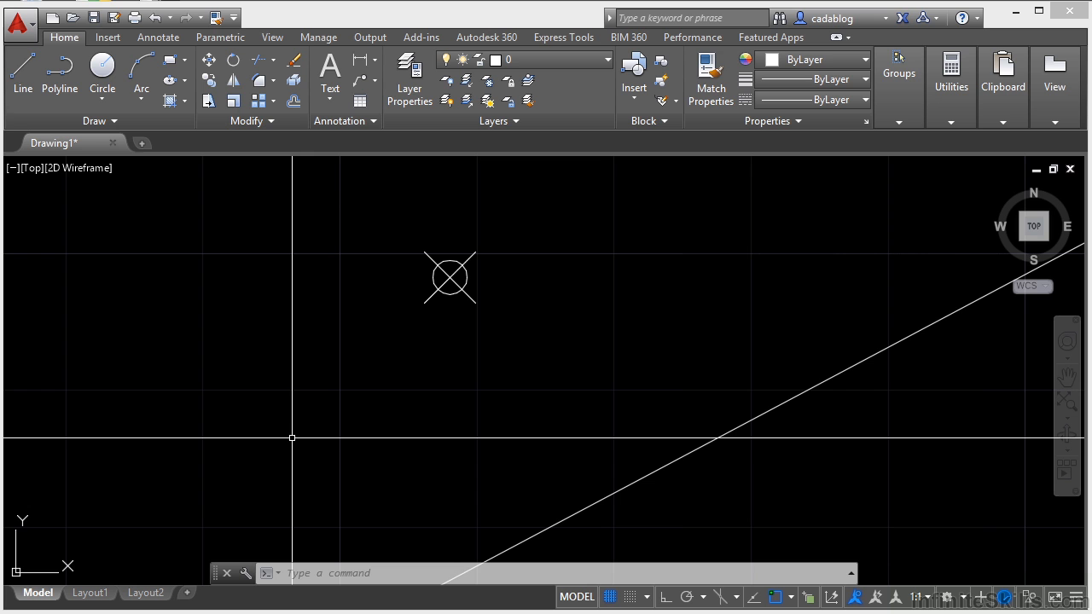
# - Turn on Clean Screen to hide the ribbon and maximize the drawing area
pyautogui.hotkey('ctrl', '0')
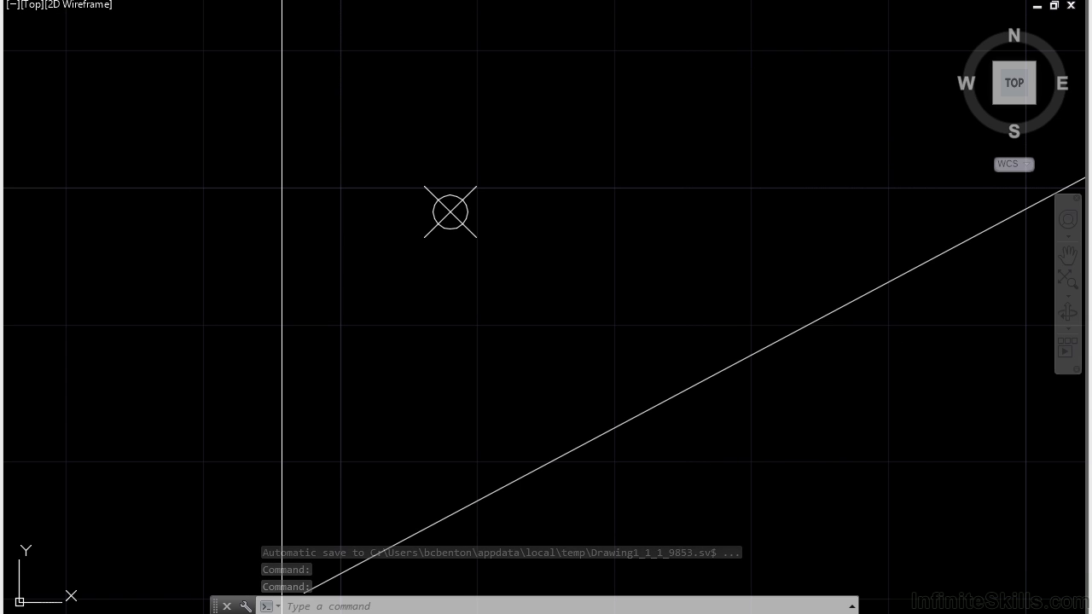
pyautogui.hotkey('ctrl', '0')
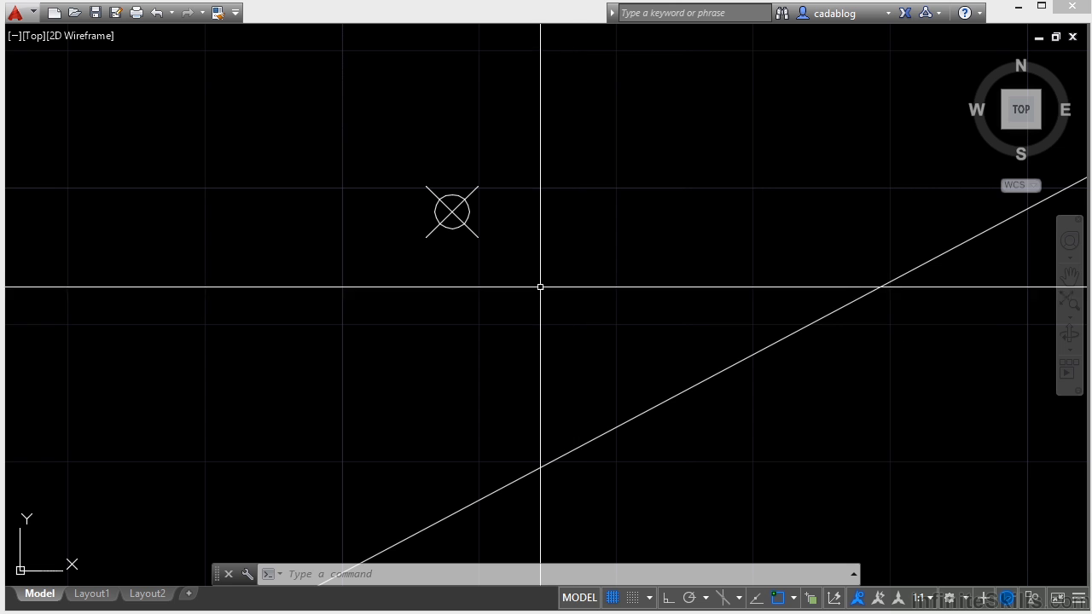
pyautogui.scroll(-2, 504, 291)
pyautogui.scroll(2, 502, 290)
pyautogui.scroll(-1, 522, 290)
pyautogui.moveTo(524, 290)
pyautogui.mouseDown(button='middle')
pyautogui.moveTo(385, 281)
pyautogui.moveTo(456, 280)
pyautogui.mouseUp(button='middle')
# - Draw three connected line segments around the bore symbol with the Line command and turn off Clean Screen
pyautogui.write('line')
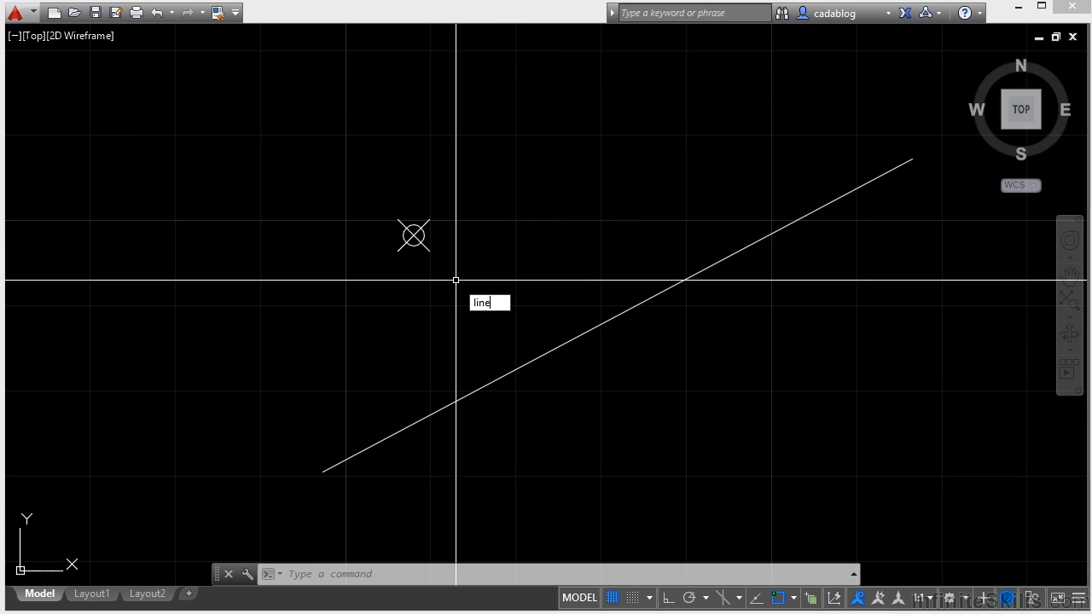
pyautogui.press('Return')
pyautogui.click(488, 275)
pyautogui.click(405, 178)
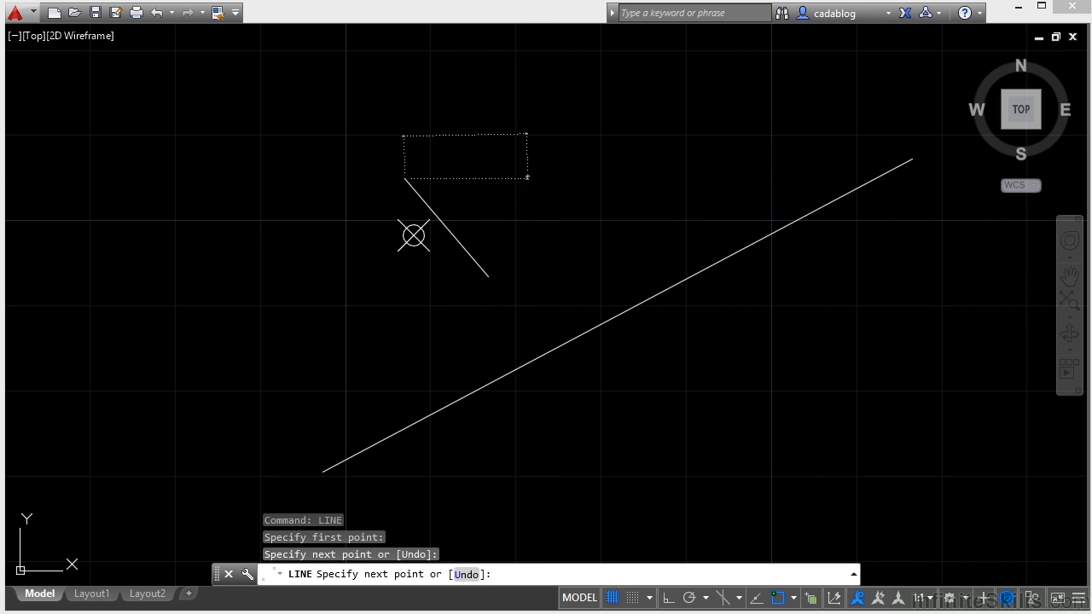
pyautogui.click(528, 175)
pyautogui.click(556, 232)
pyautogui.press('Return')
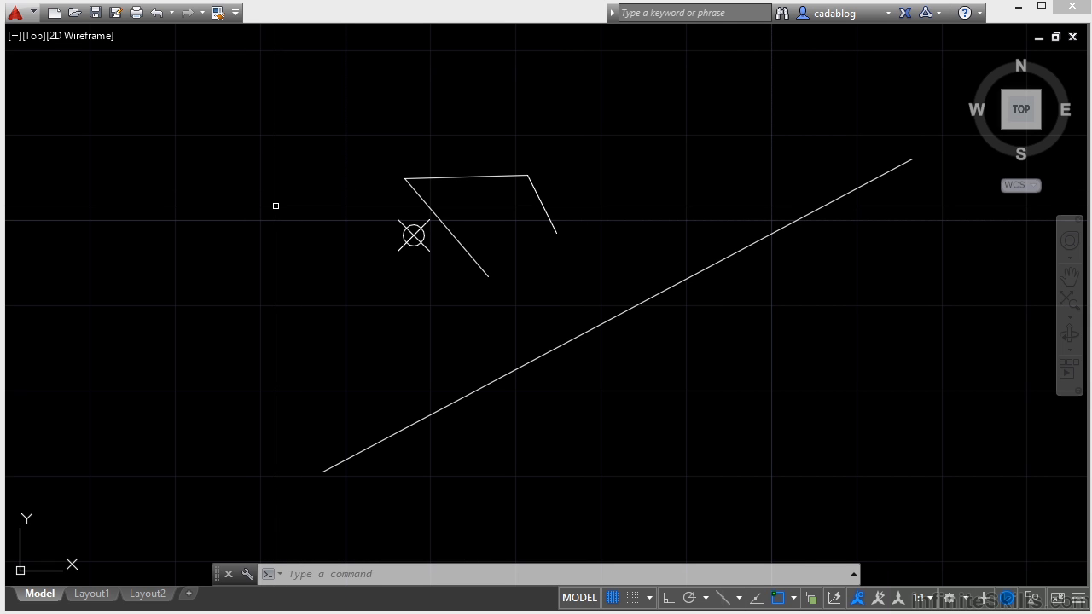
pyautogui.hotkey('ctrl', '0')
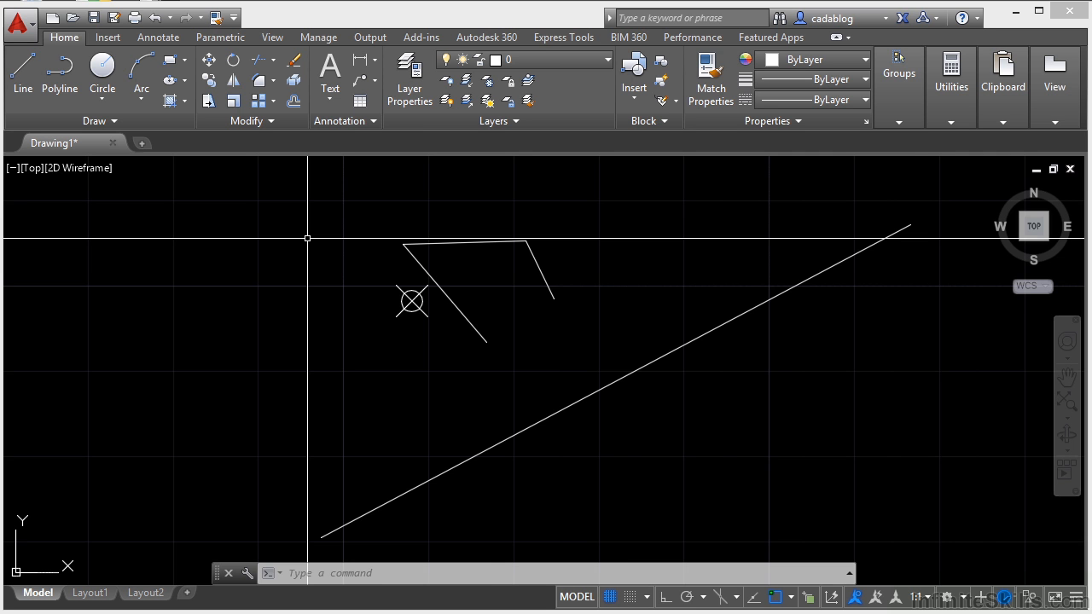
# - Open the Properties palette, disallow docking for it and place it floating over the drawing
pyautogui.hotkey('ctrl', '1')
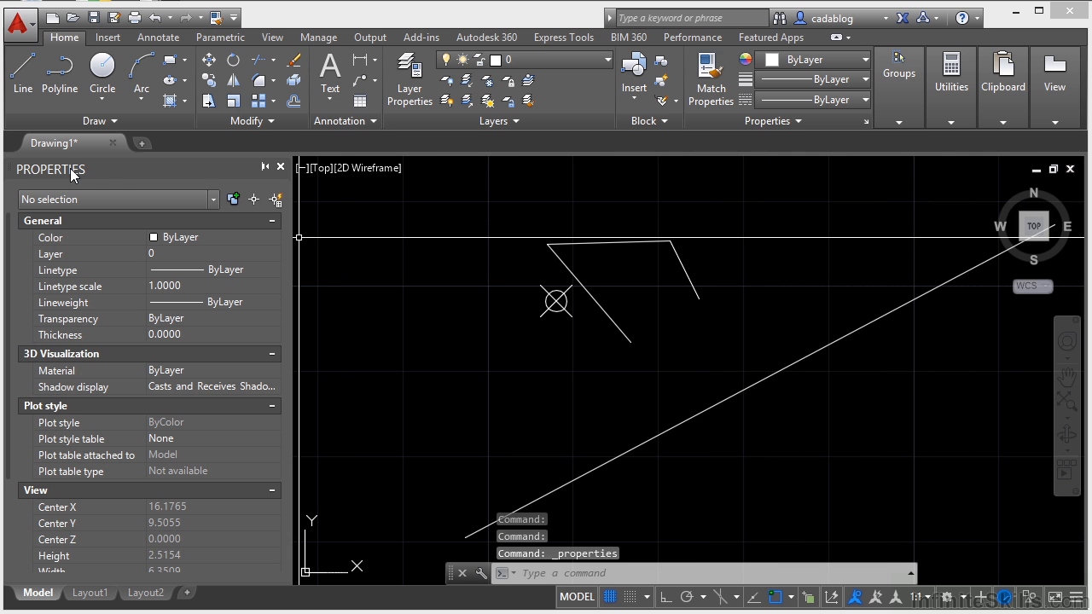
pyautogui.rightClick(120, 173)
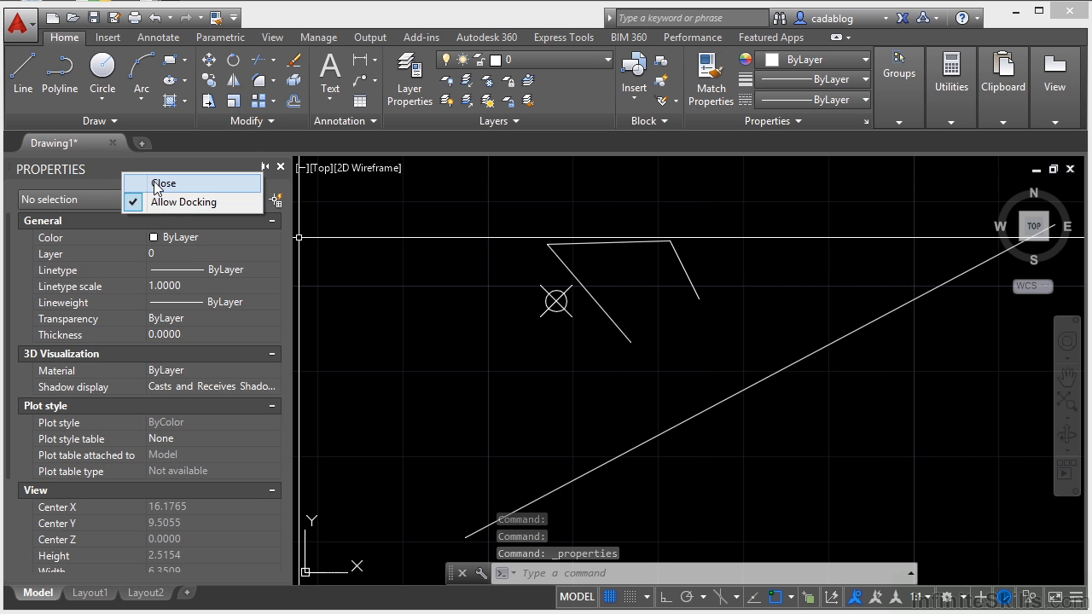
pyautogui.click(170, 202)
pyautogui.moveTo(78, 263); pyautogui.dragTo(153, 272)
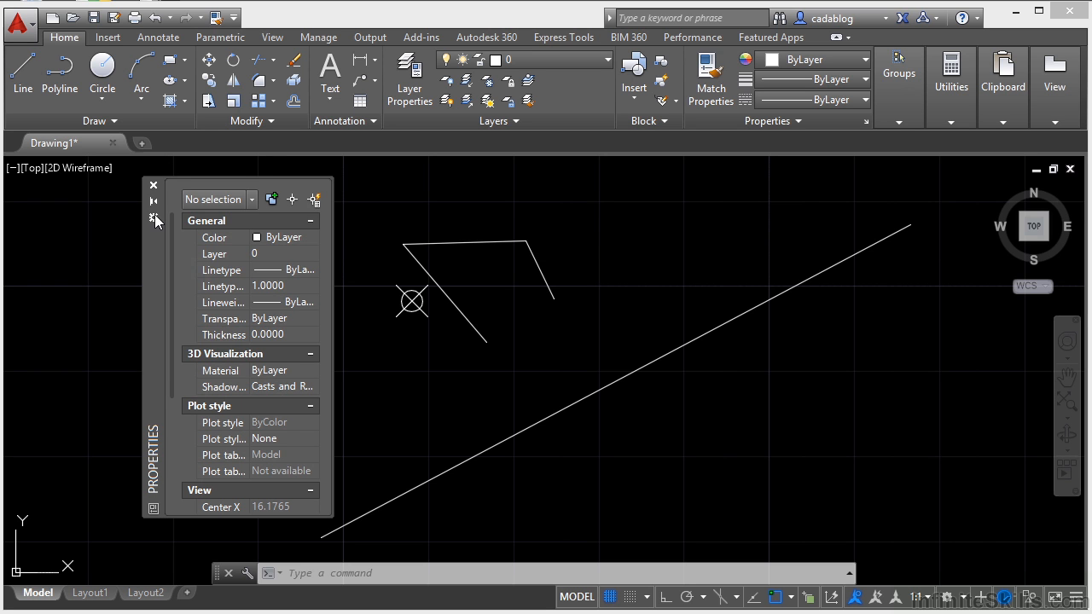
# - View the Properties palette's transparency settings without changing them, and turn on auto-hide for the palette
pyautogui.rightClick(157, 222)
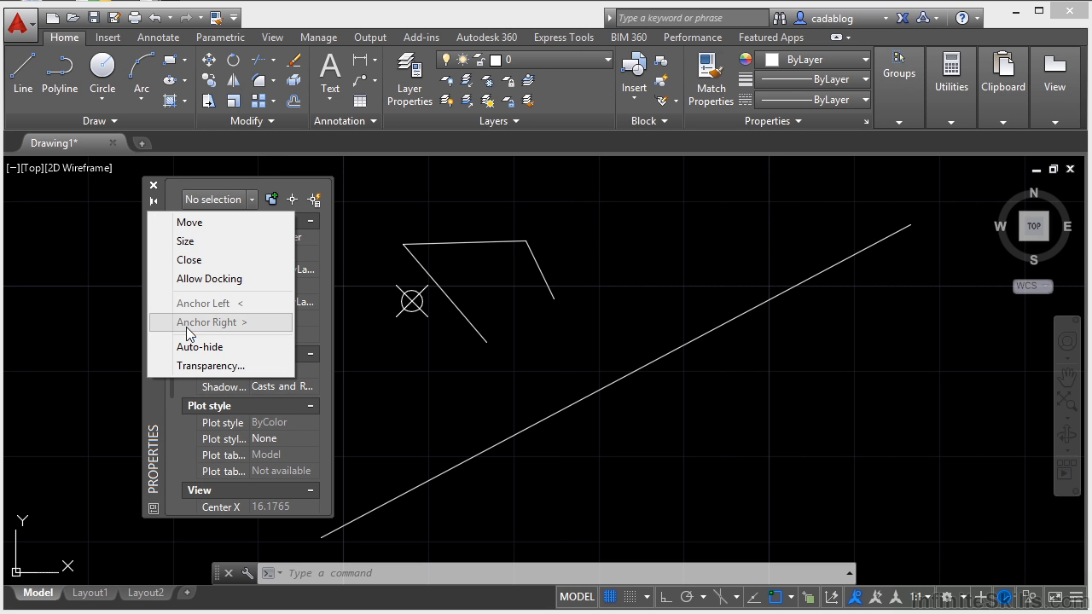
pyautogui.click(192, 368)
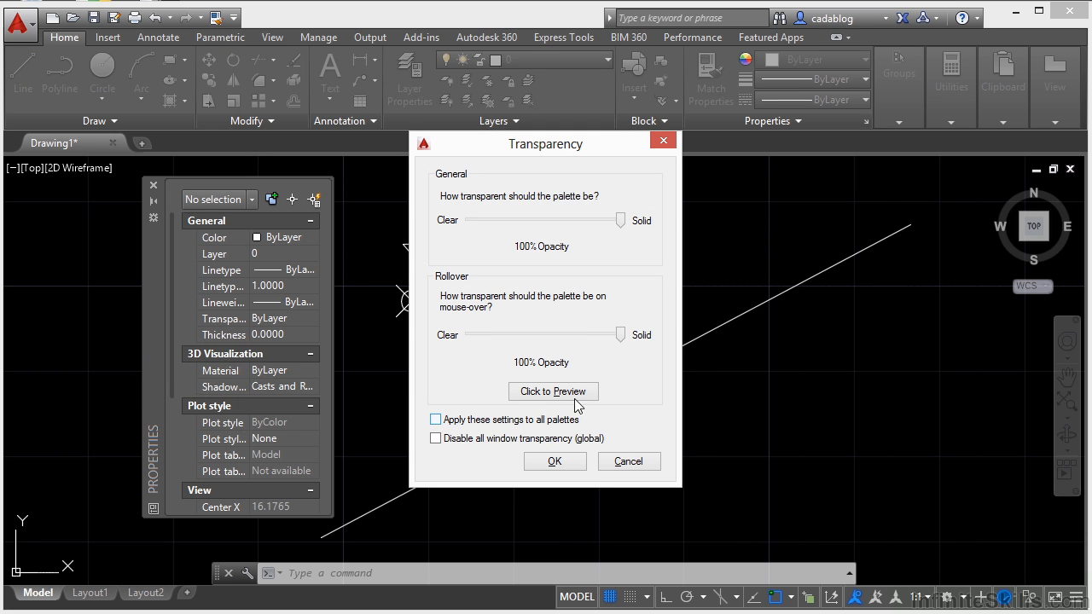
pyautogui.click(631, 461)
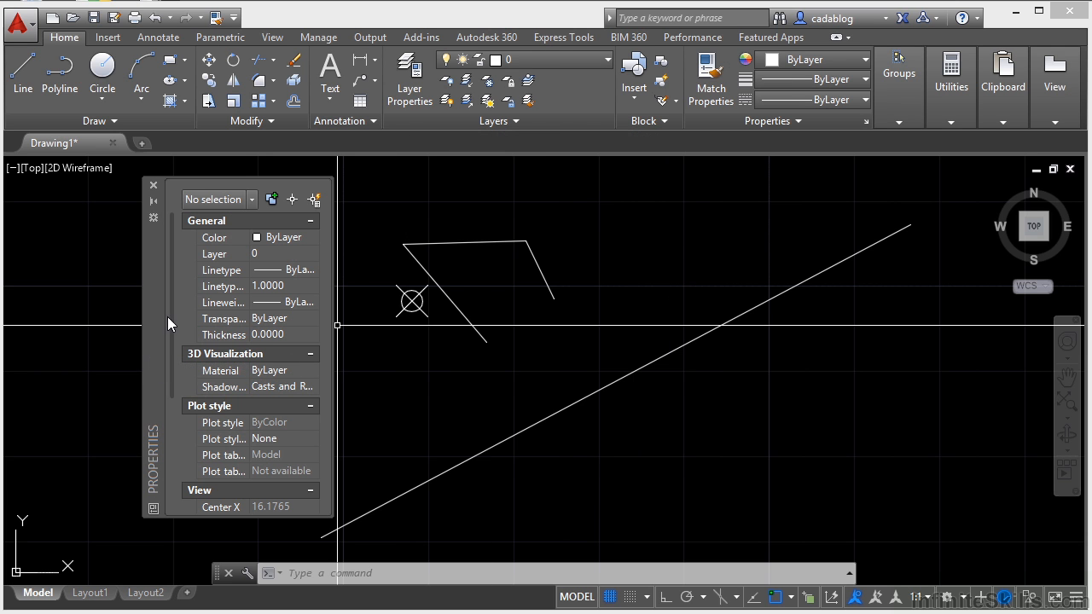
pyautogui.click(154, 203)
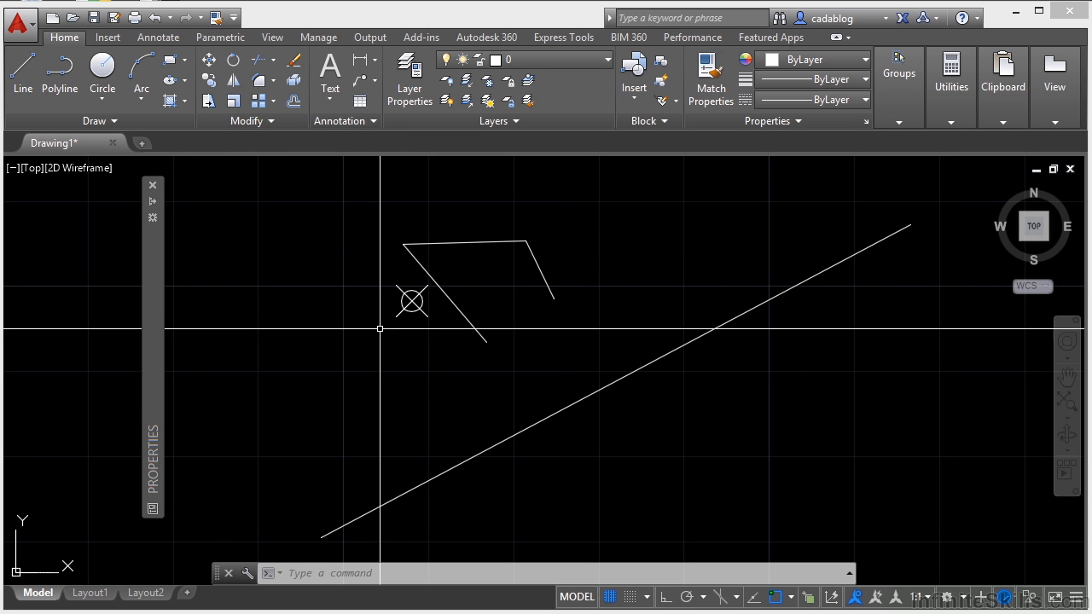
# - Allow docking for the Properties palette again, dock it beside the drawing area and narrow it to about half its width
pyautogui.moveTo(158, 300)
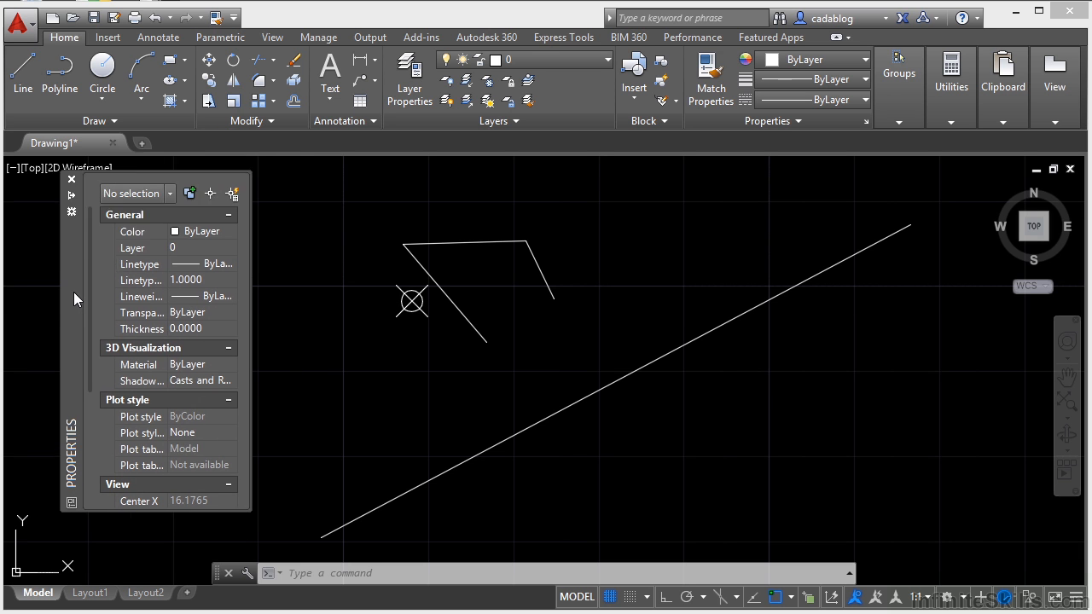
pyautogui.rightClick(14, 292)
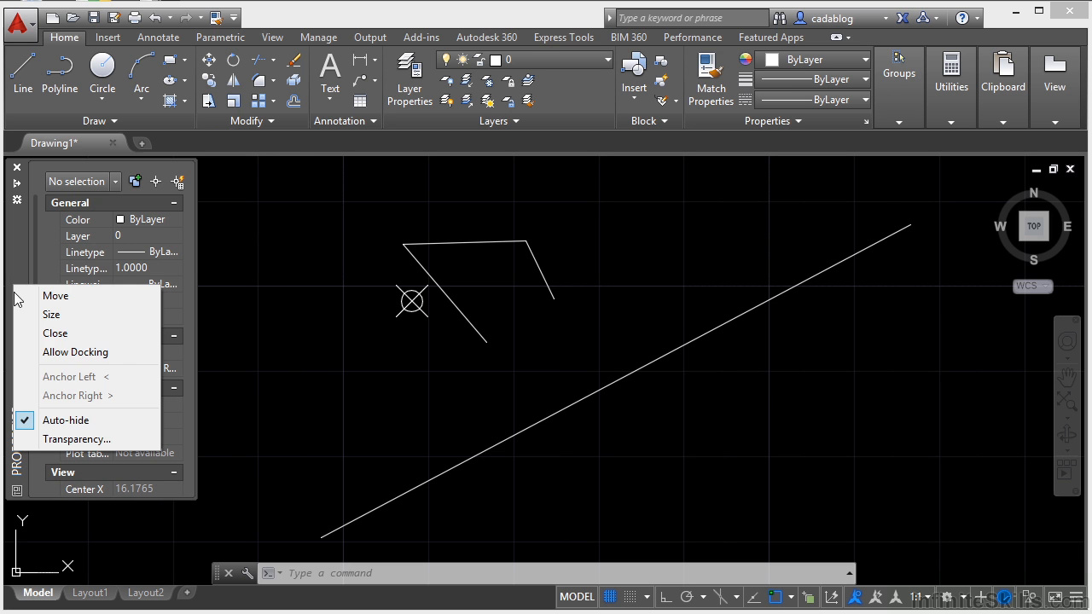
pyautogui.click(30, 350)
pyautogui.doubleClick(17, 312)
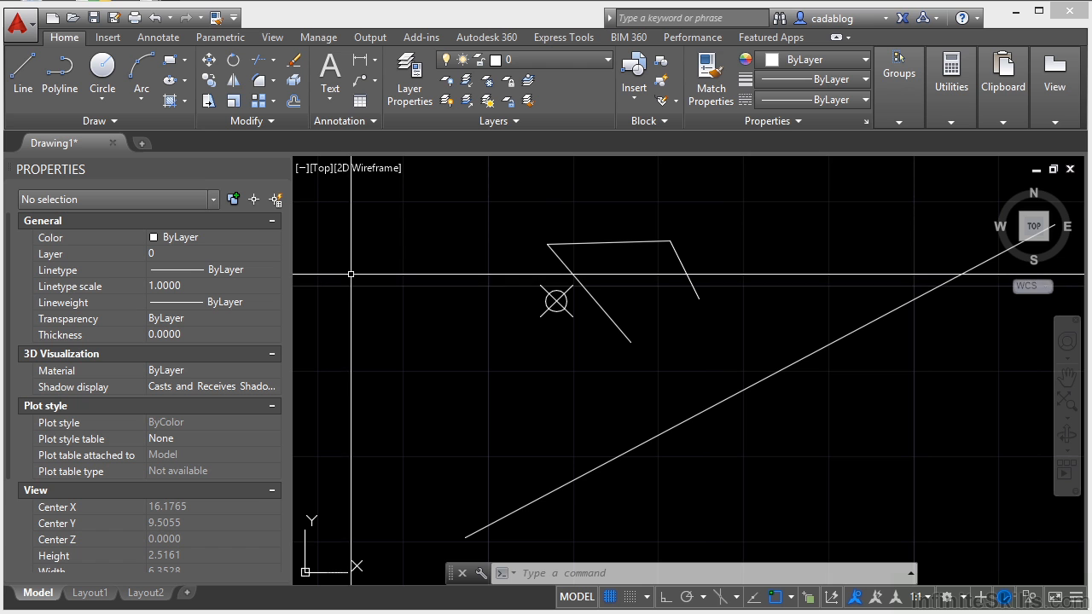
pyautogui.moveTo(295, 280); pyautogui.dragTo(162, 281)
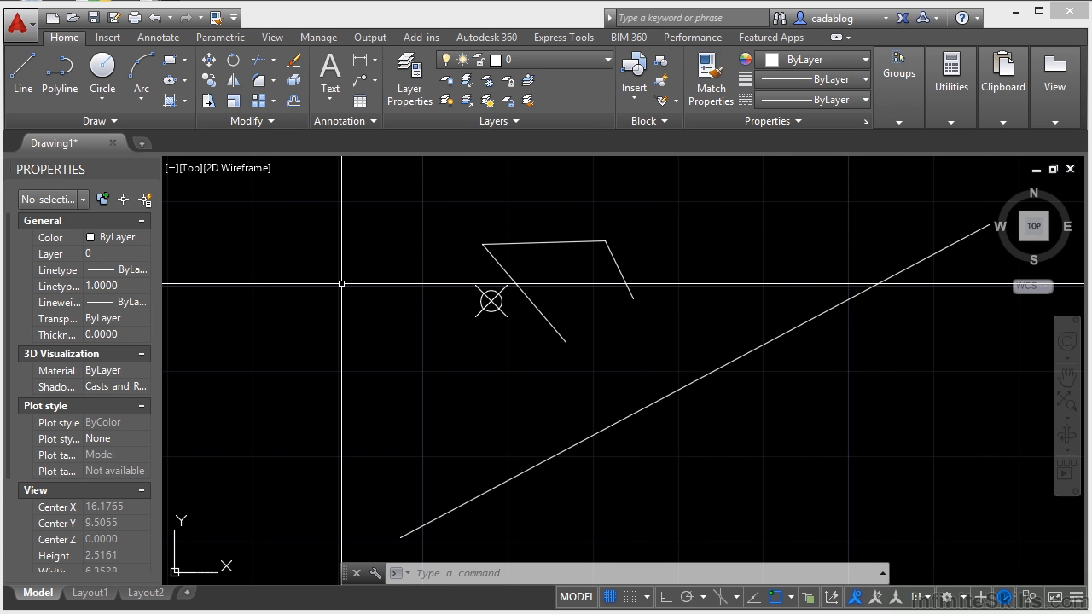